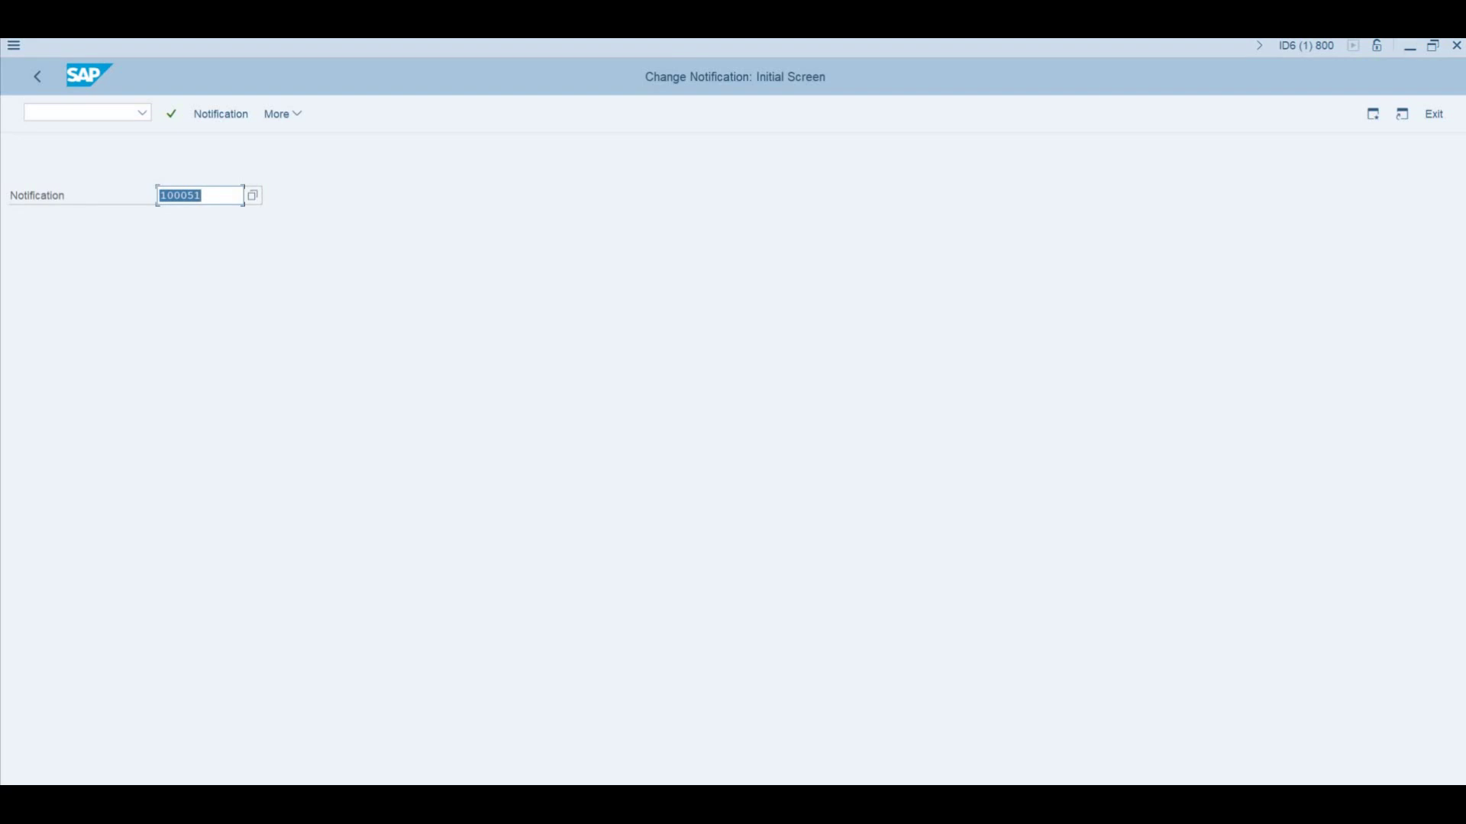
# Step: Open notification 100051 for changing and review its header tasks and header activities
pyautogui.press('Return')
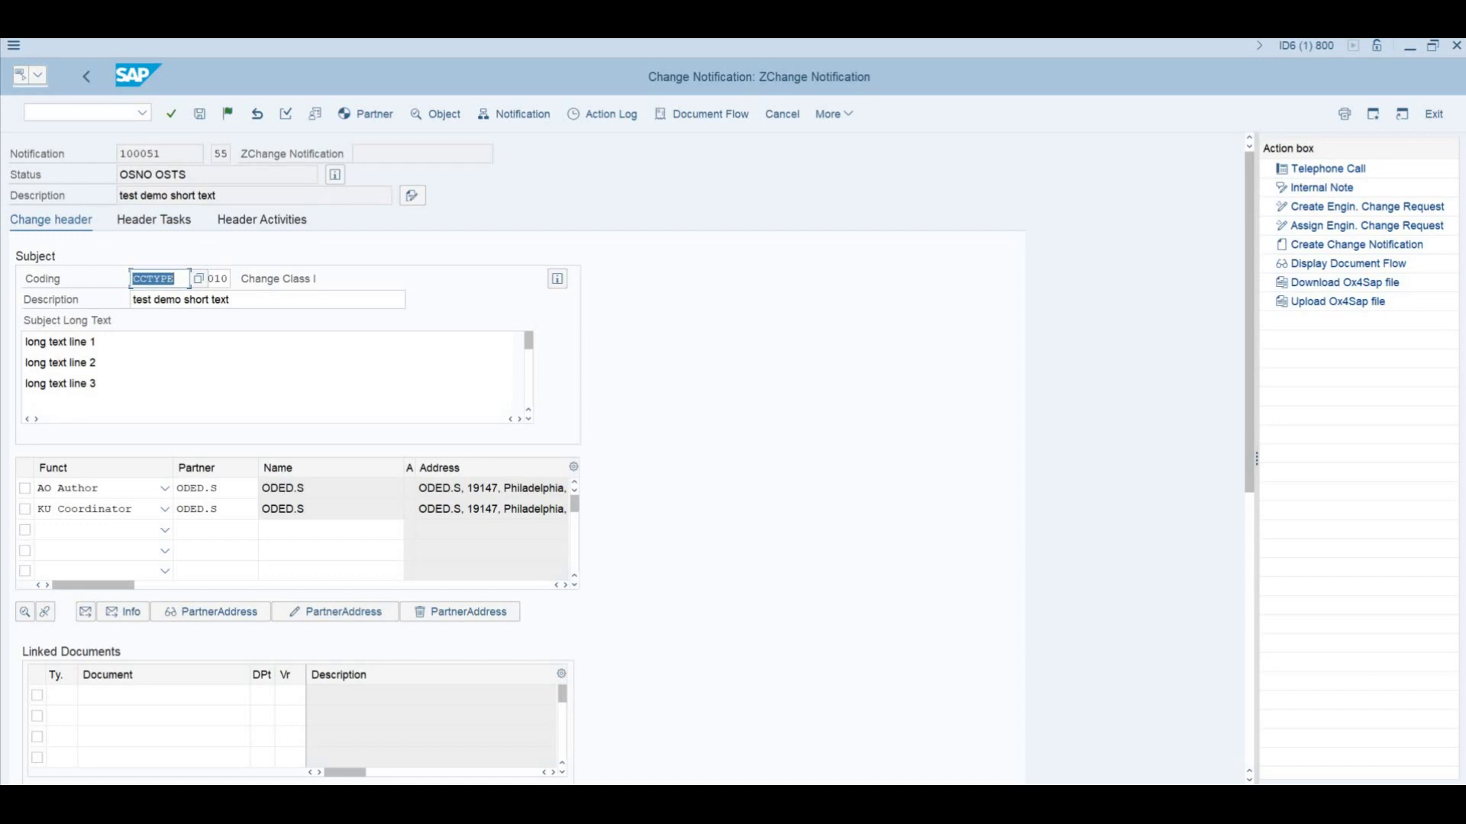
pyautogui.click(154, 220)
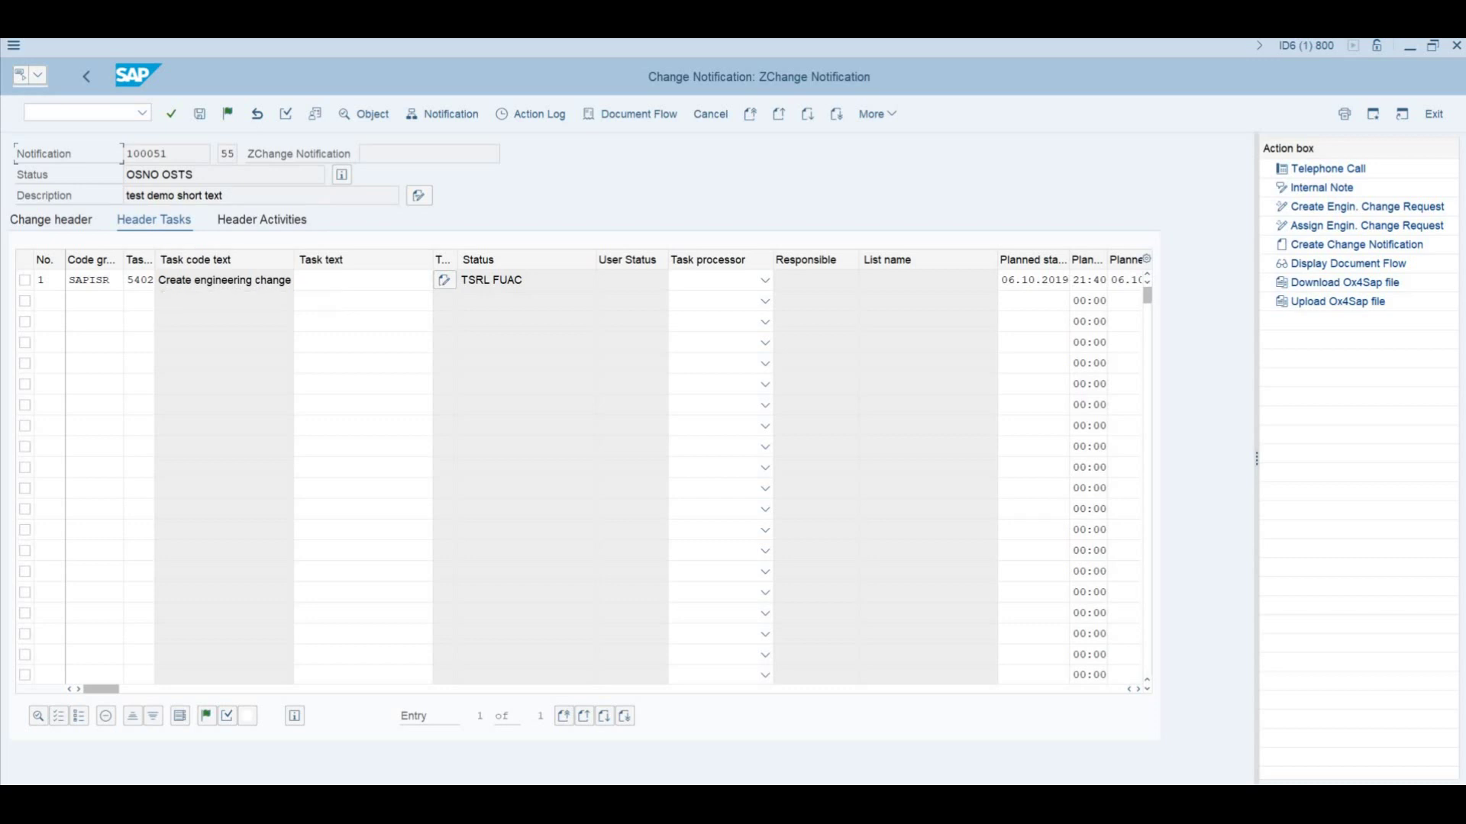
pyautogui.click(261, 220)
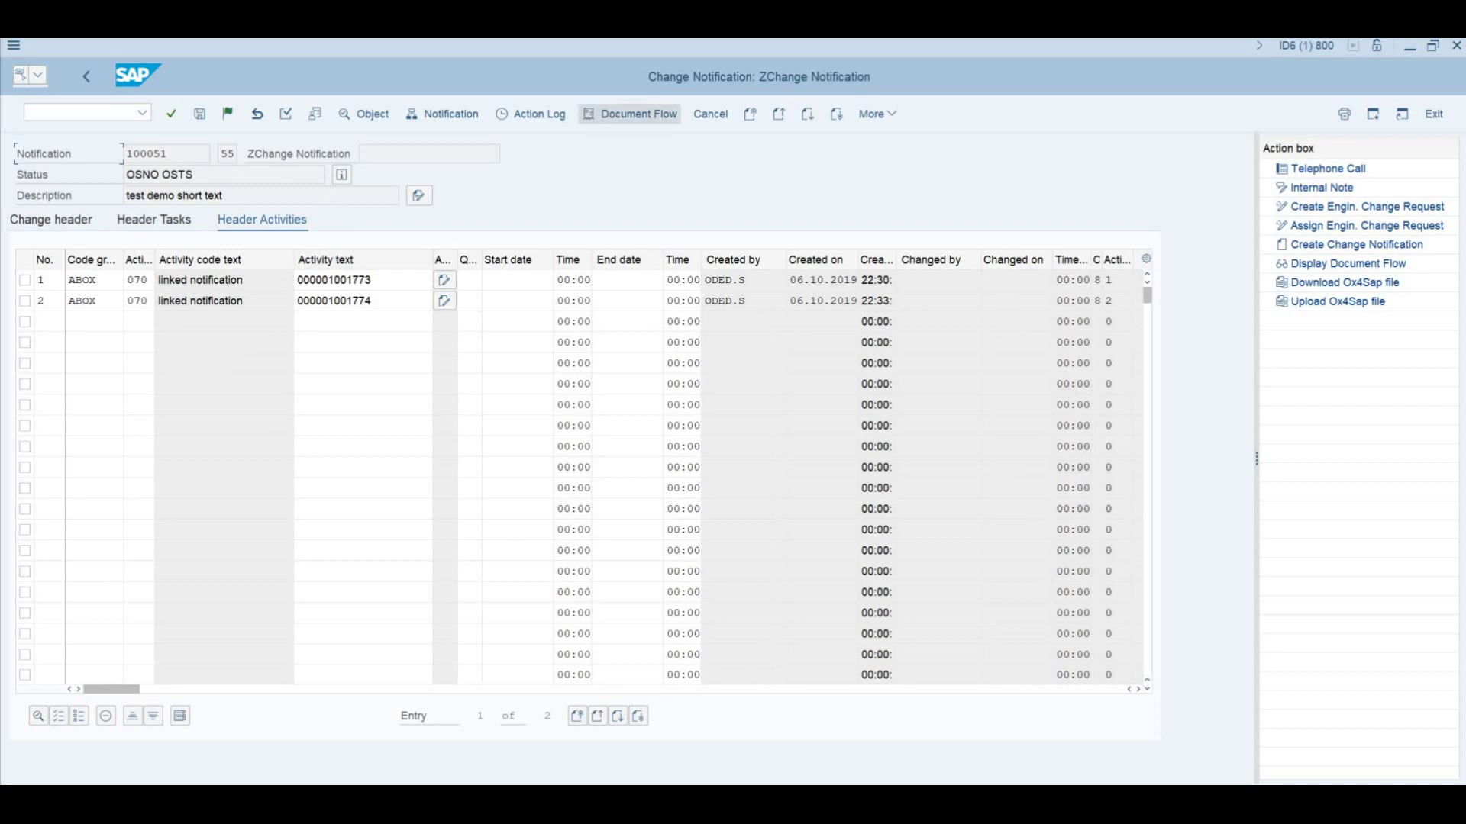
# Step: Show the notification's document flow and inspect the linked engineering change request and general notification 1001773
pyautogui.click(629, 114)
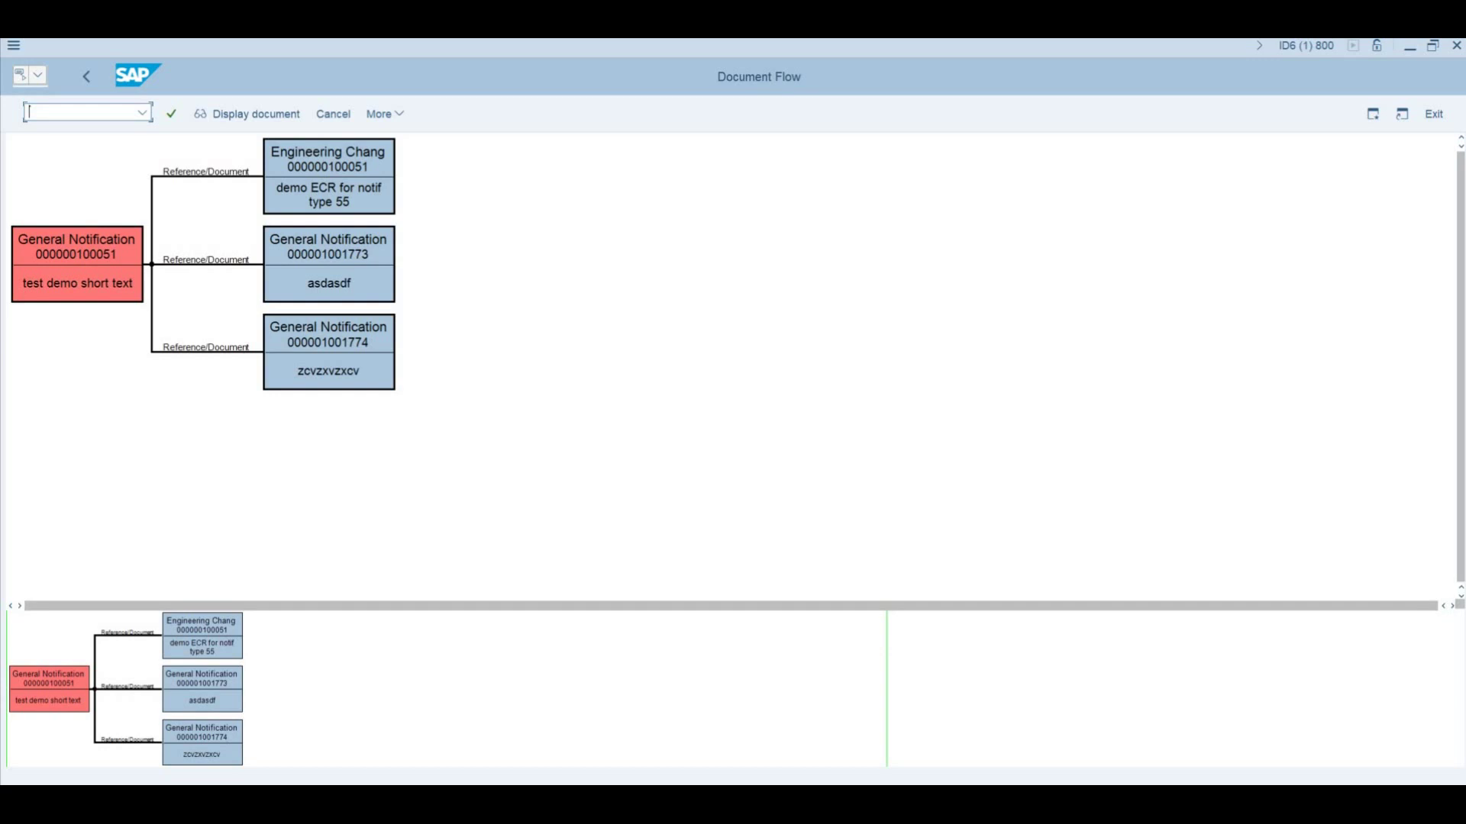
pyautogui.click(329, 177)
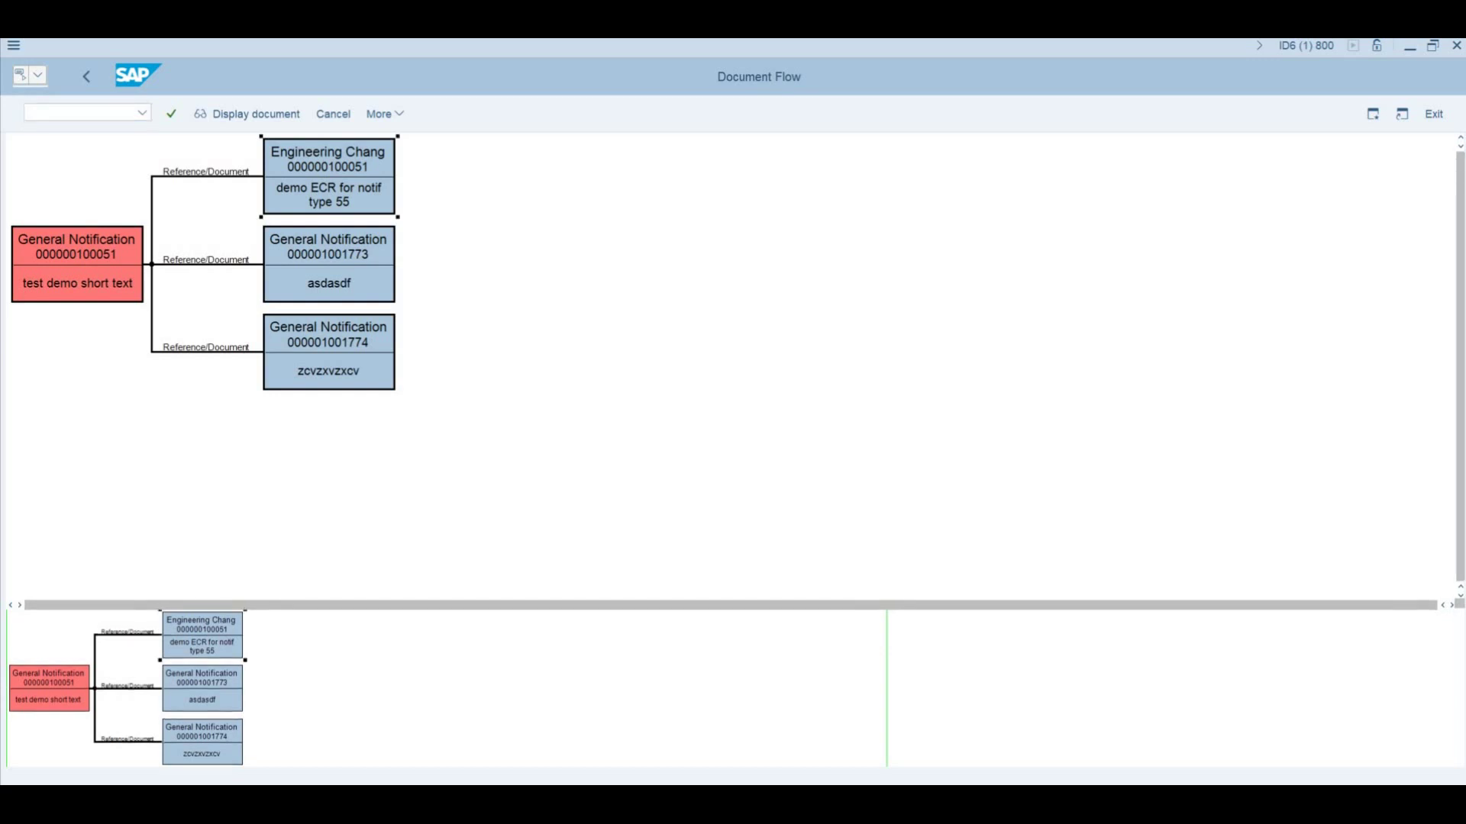
pyautogui.press('F2')
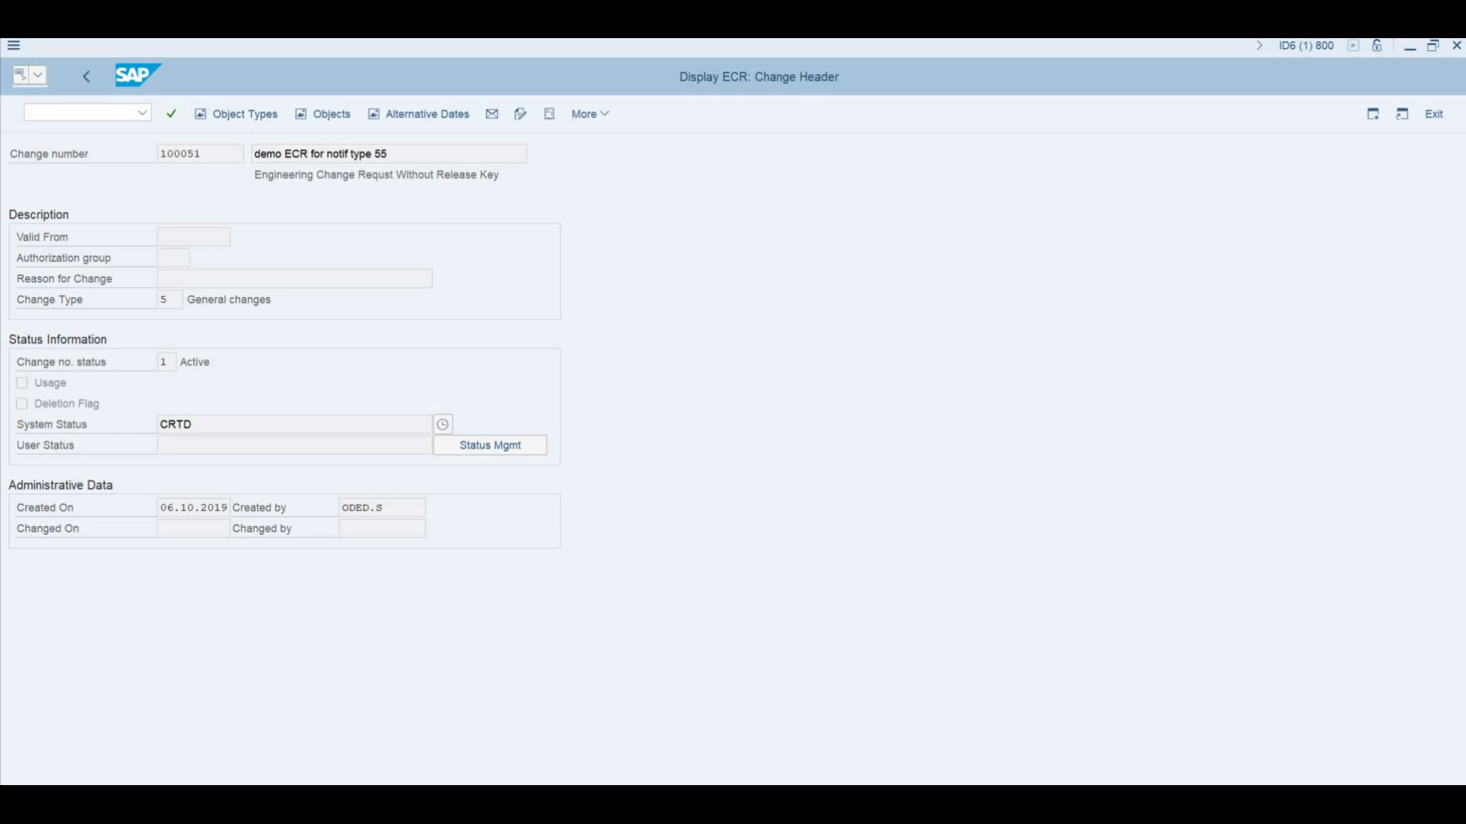
pyautogui.click(324, 113)
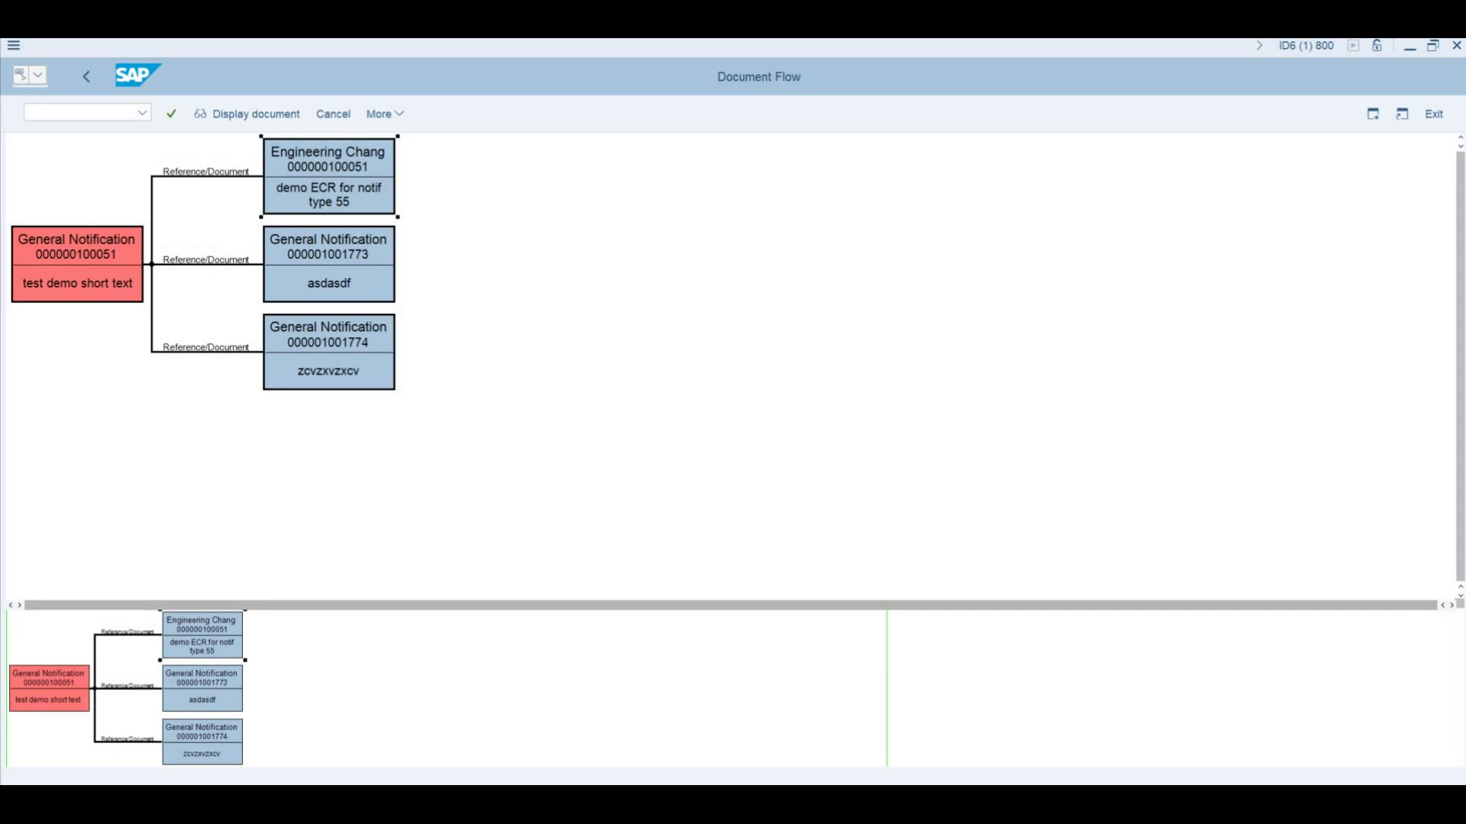
pyautogui.press('F3')
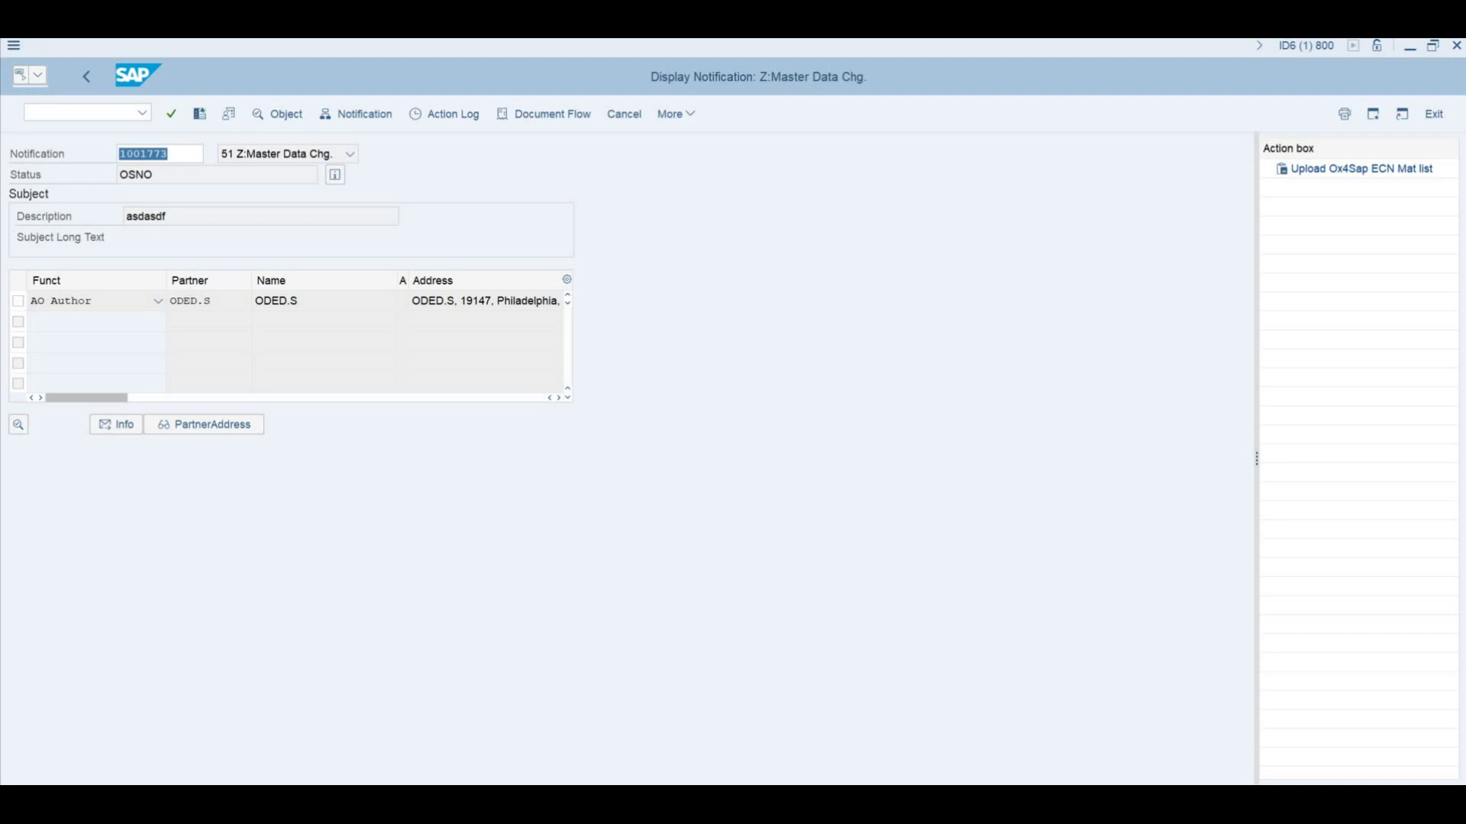
pyautogui.click(544, 114)
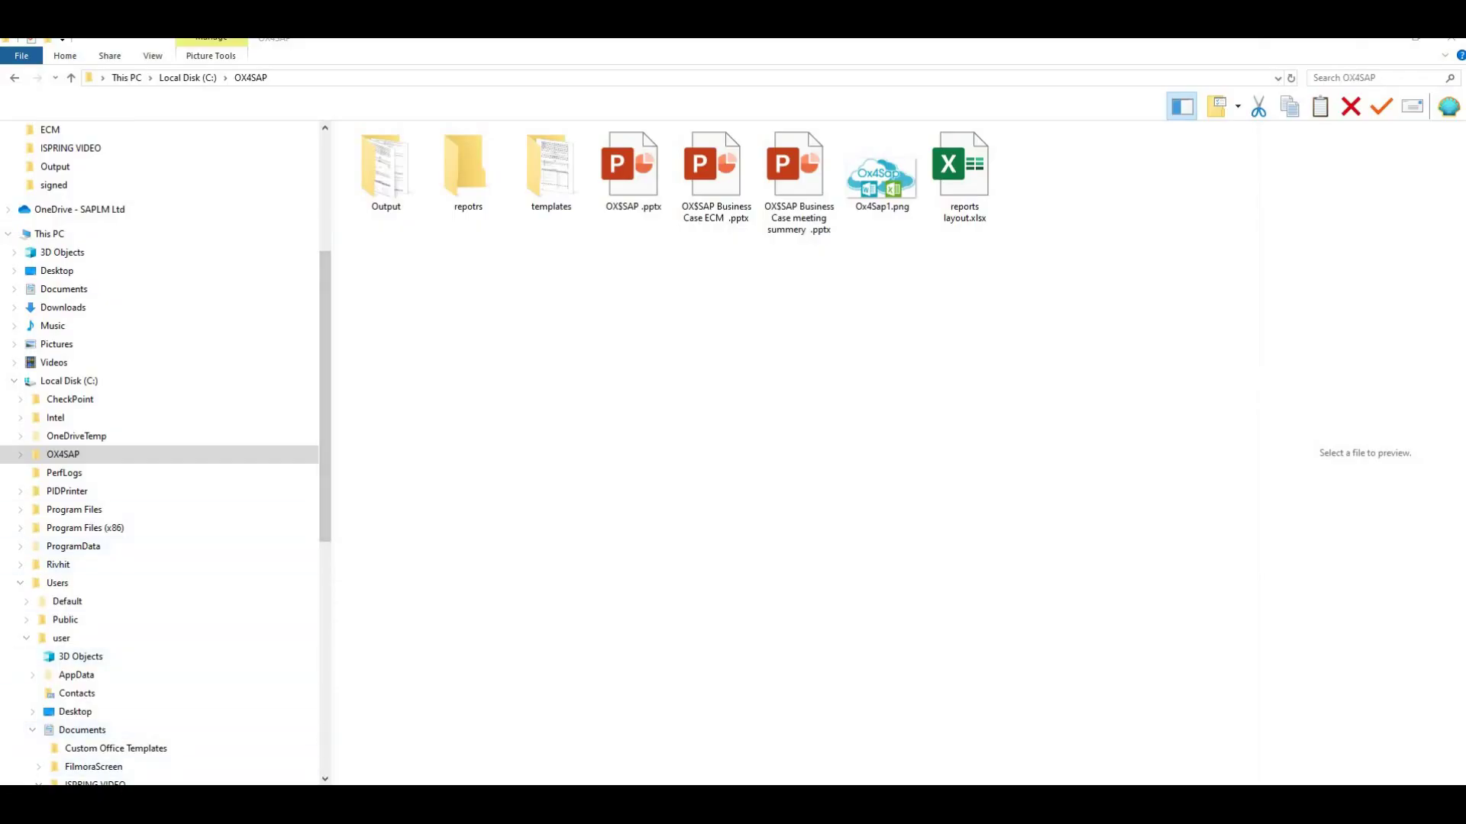
# Step: Switch to File Explorer and open 100051.docx from the Output folder inside OX4SAP
pyautogui.click(386, 169)
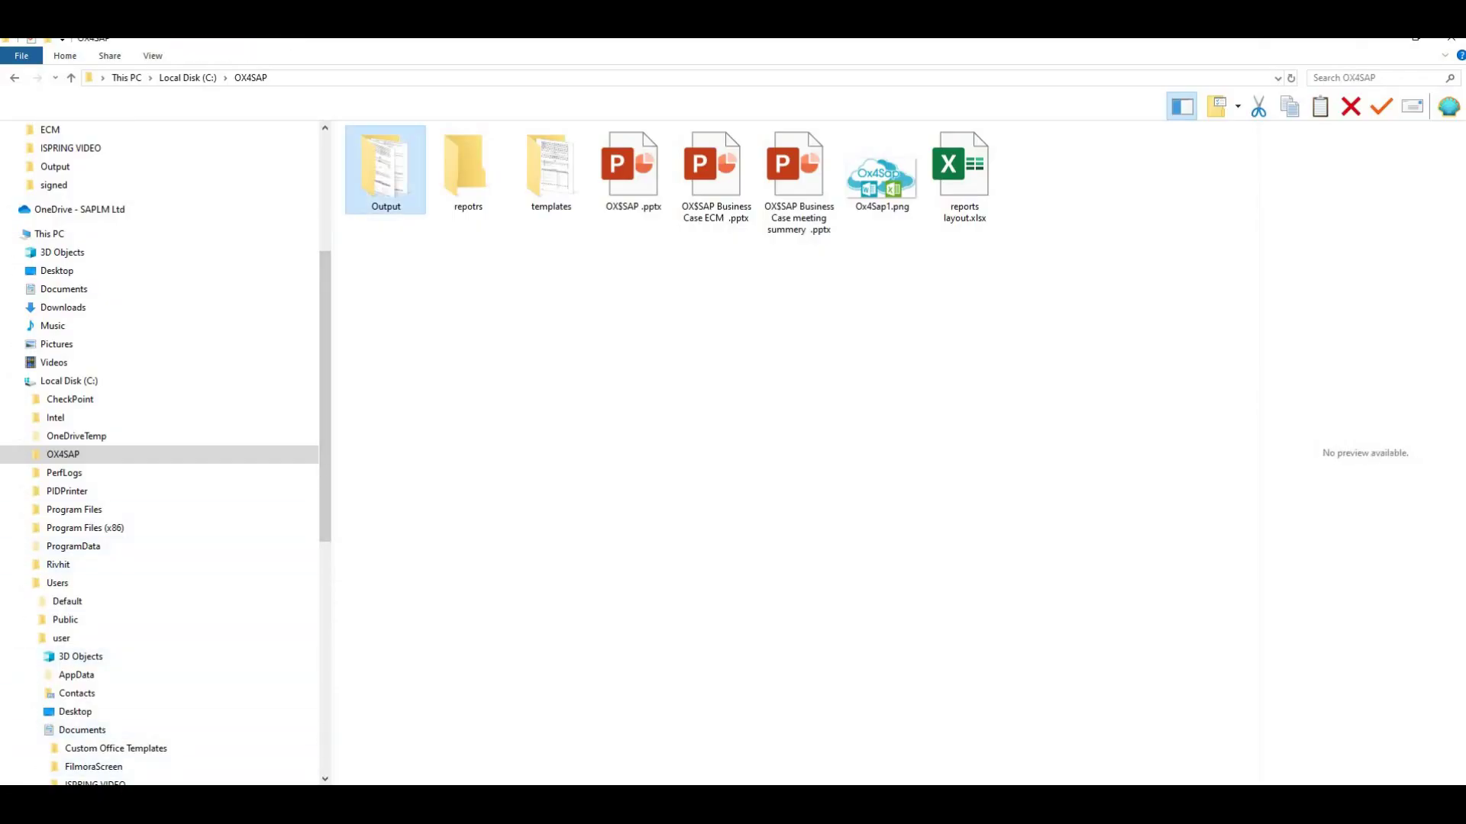
pyautogui.doubleClick(386, 169)
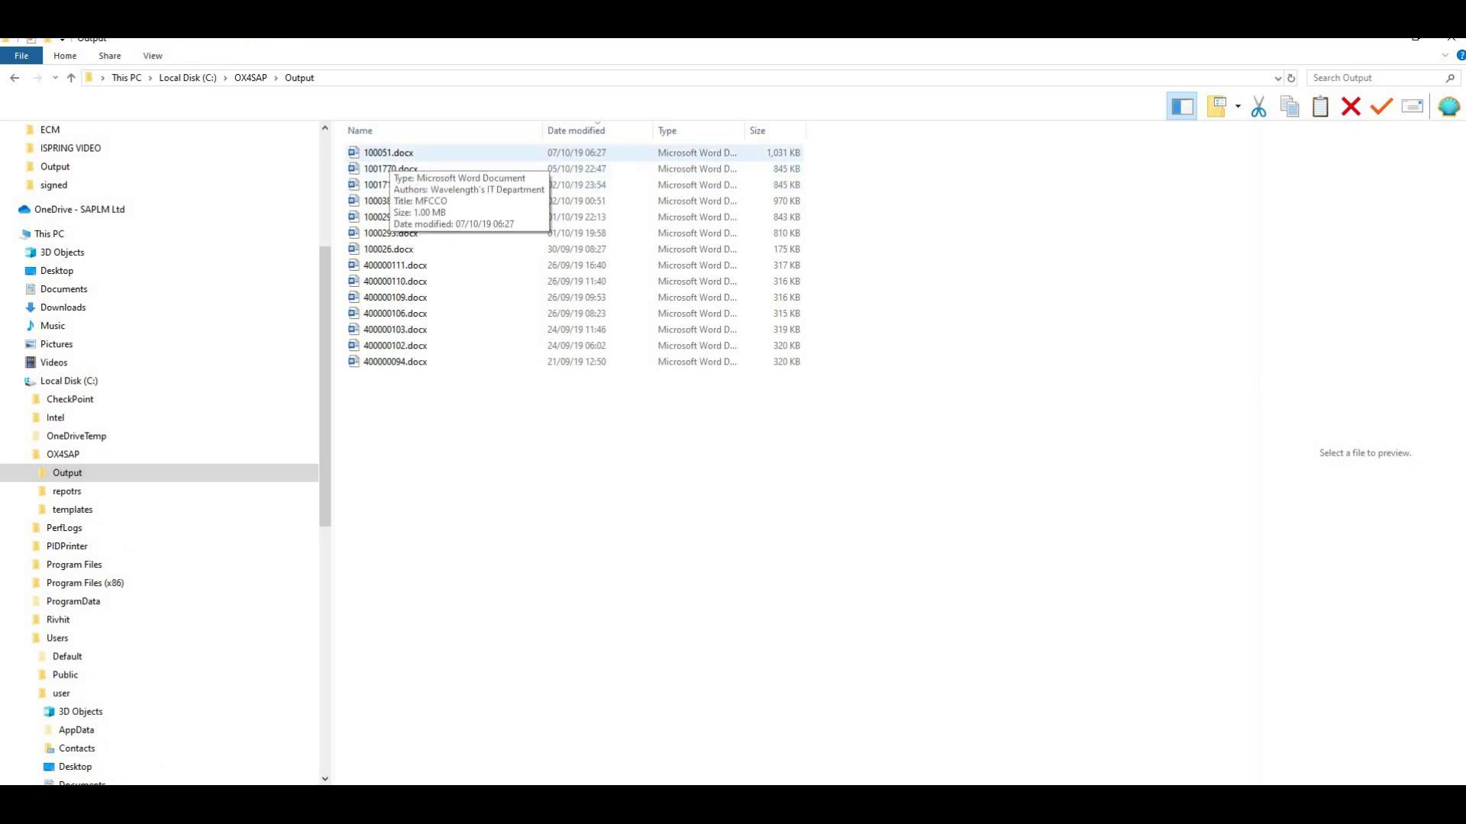
pyautogui.doubleClick(389, 152)
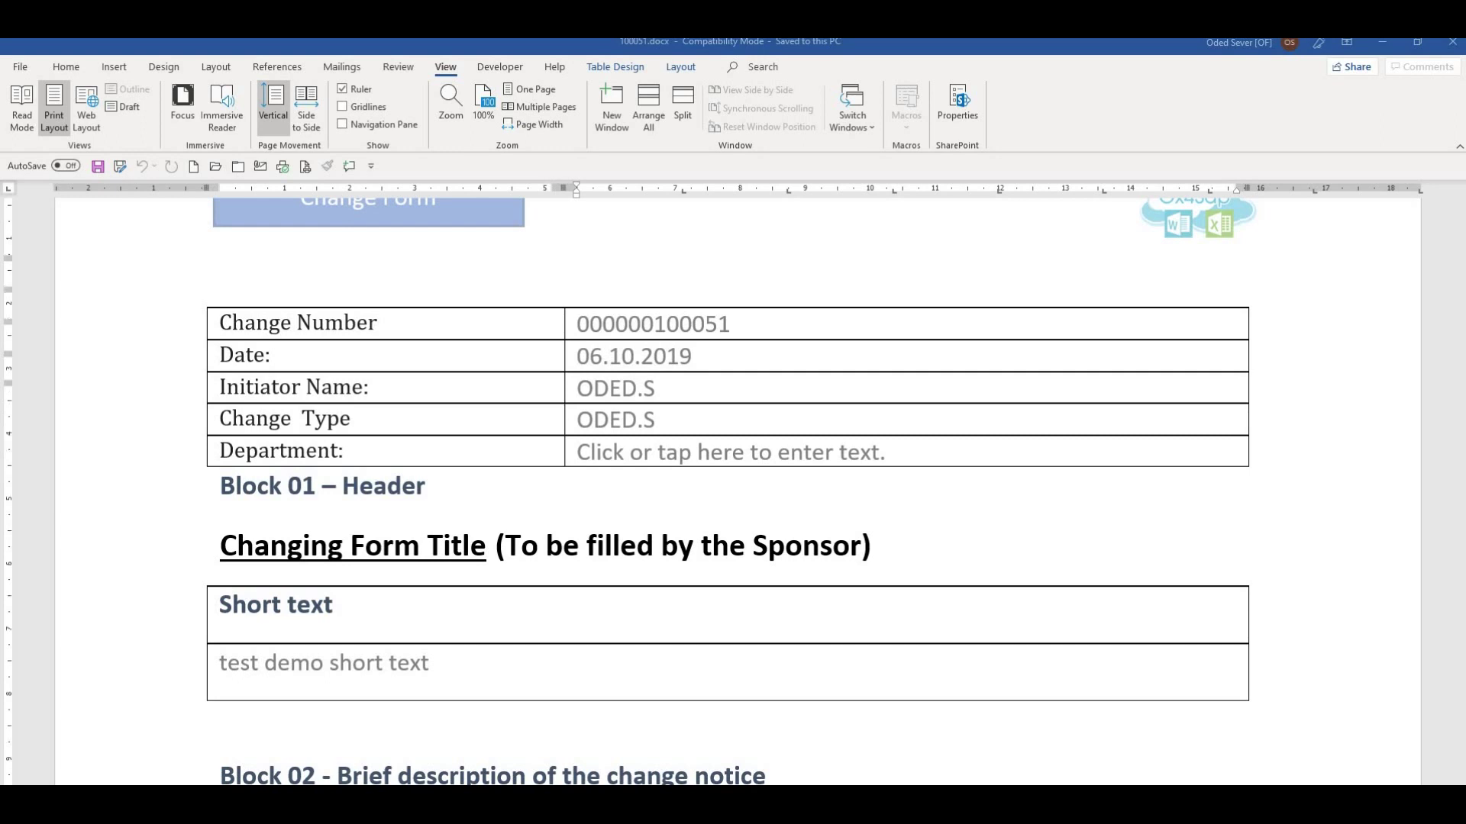
# Step: Look through the change form's blocks, from the header and justification tables to the risk assessment rows
pyautogui.scroll(-8, 732, 488)
pyautogui.scroll(-5, 733, 489)
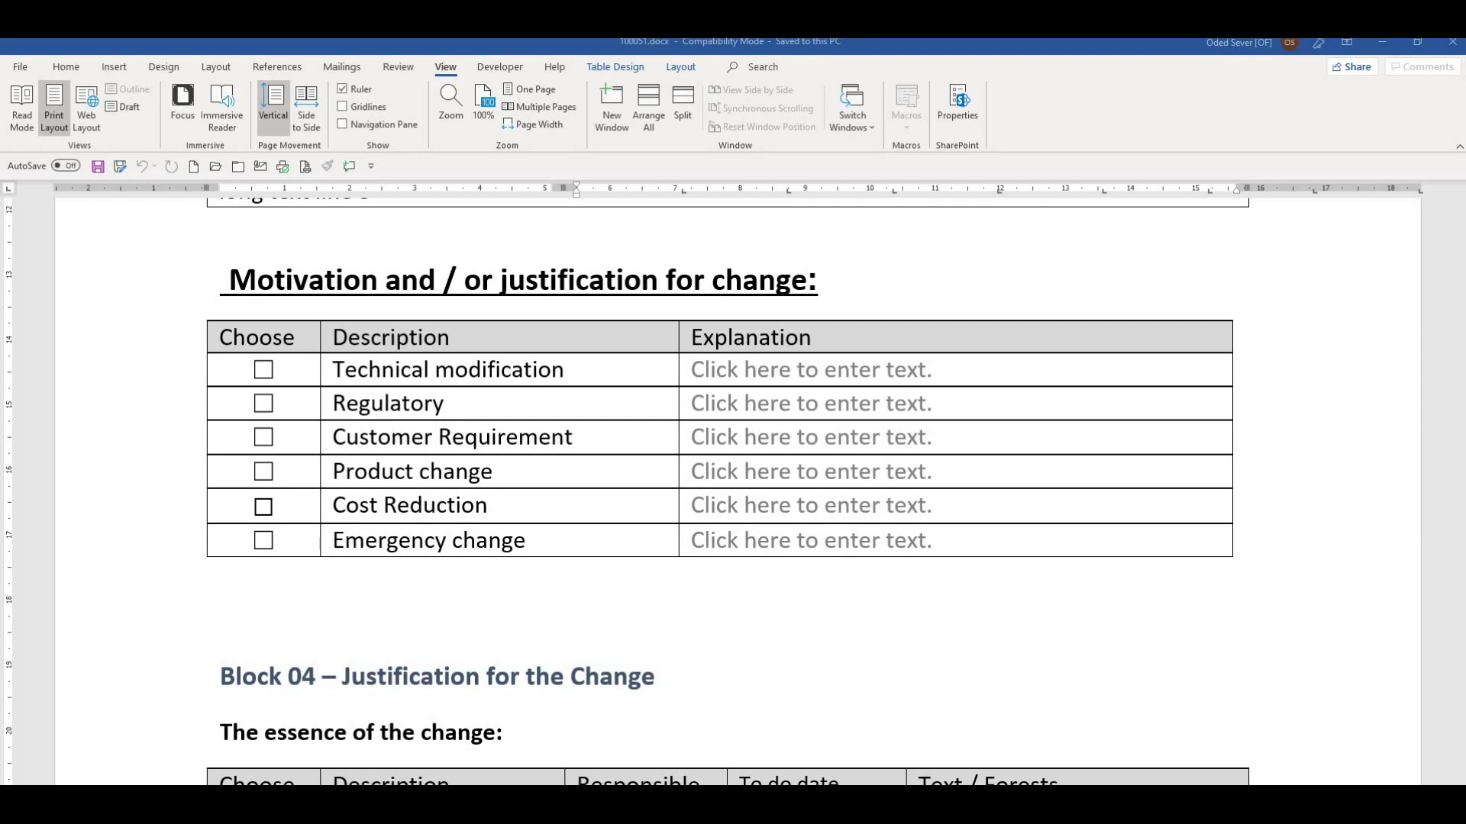
pyautogui.scroll(-8, 733, 489)
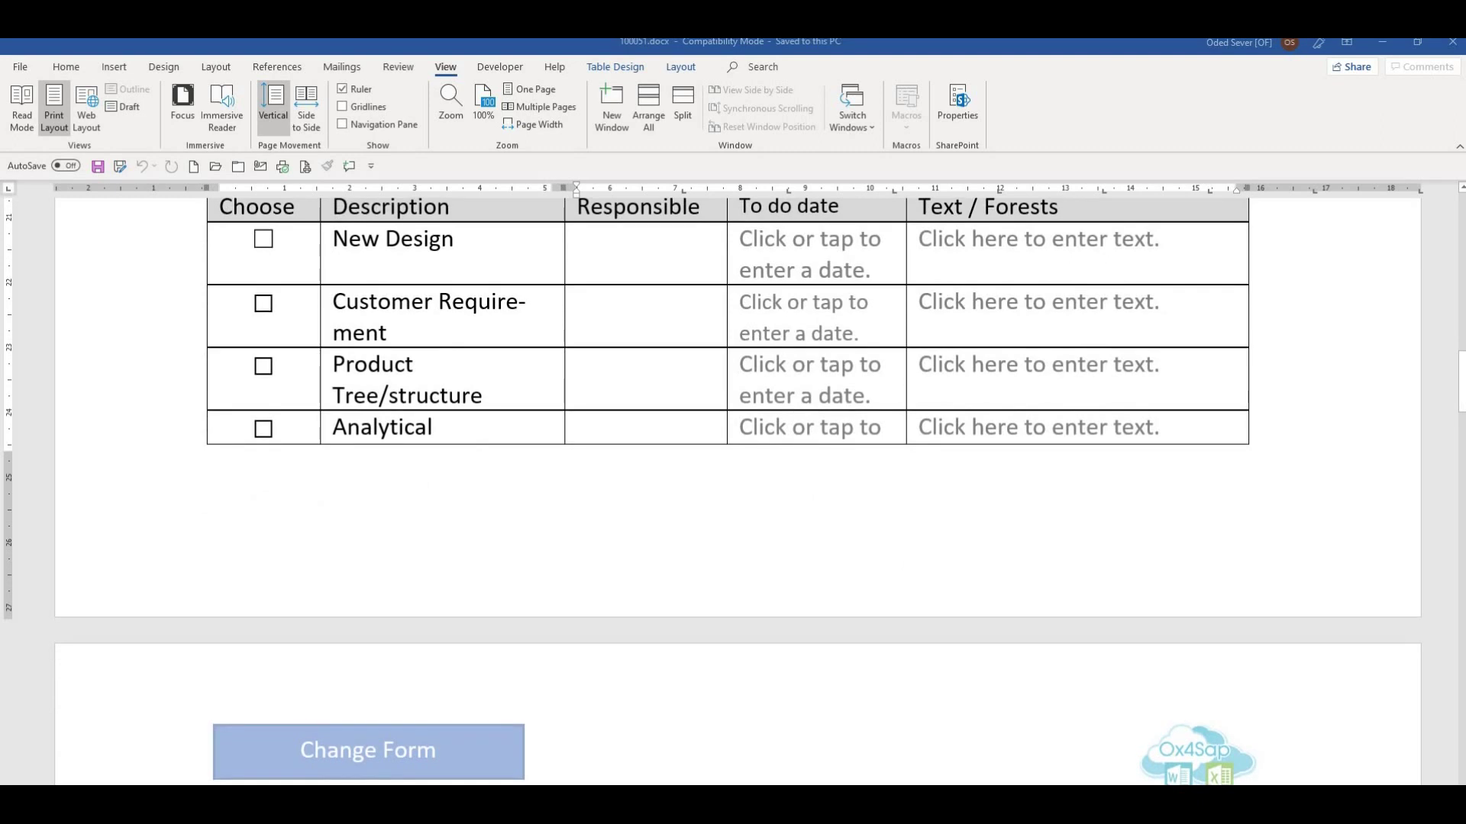
pyautogui.scroll(-8, 733, 488)
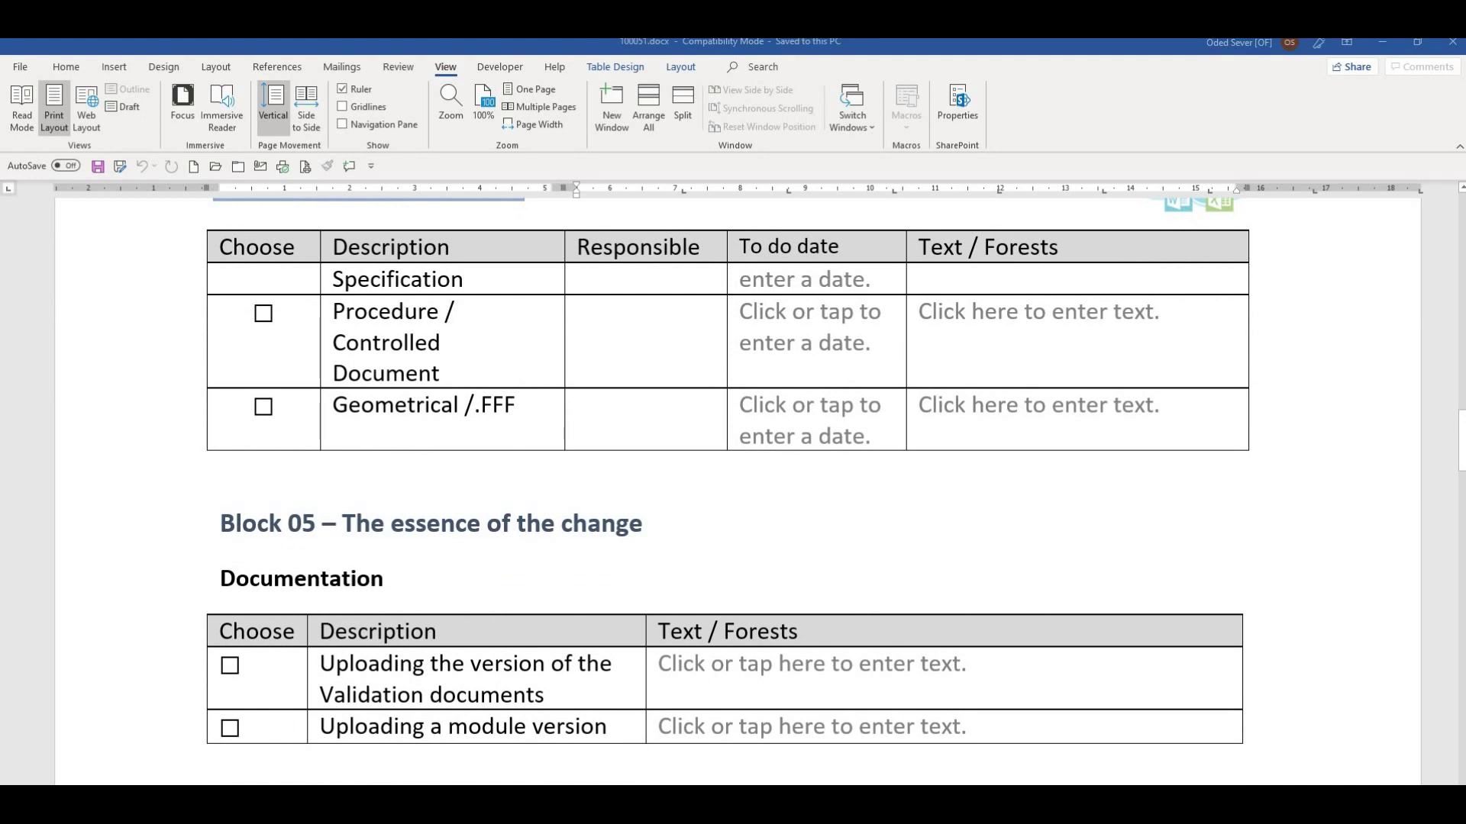
pyautogui.scroll(-5, 733, 489)
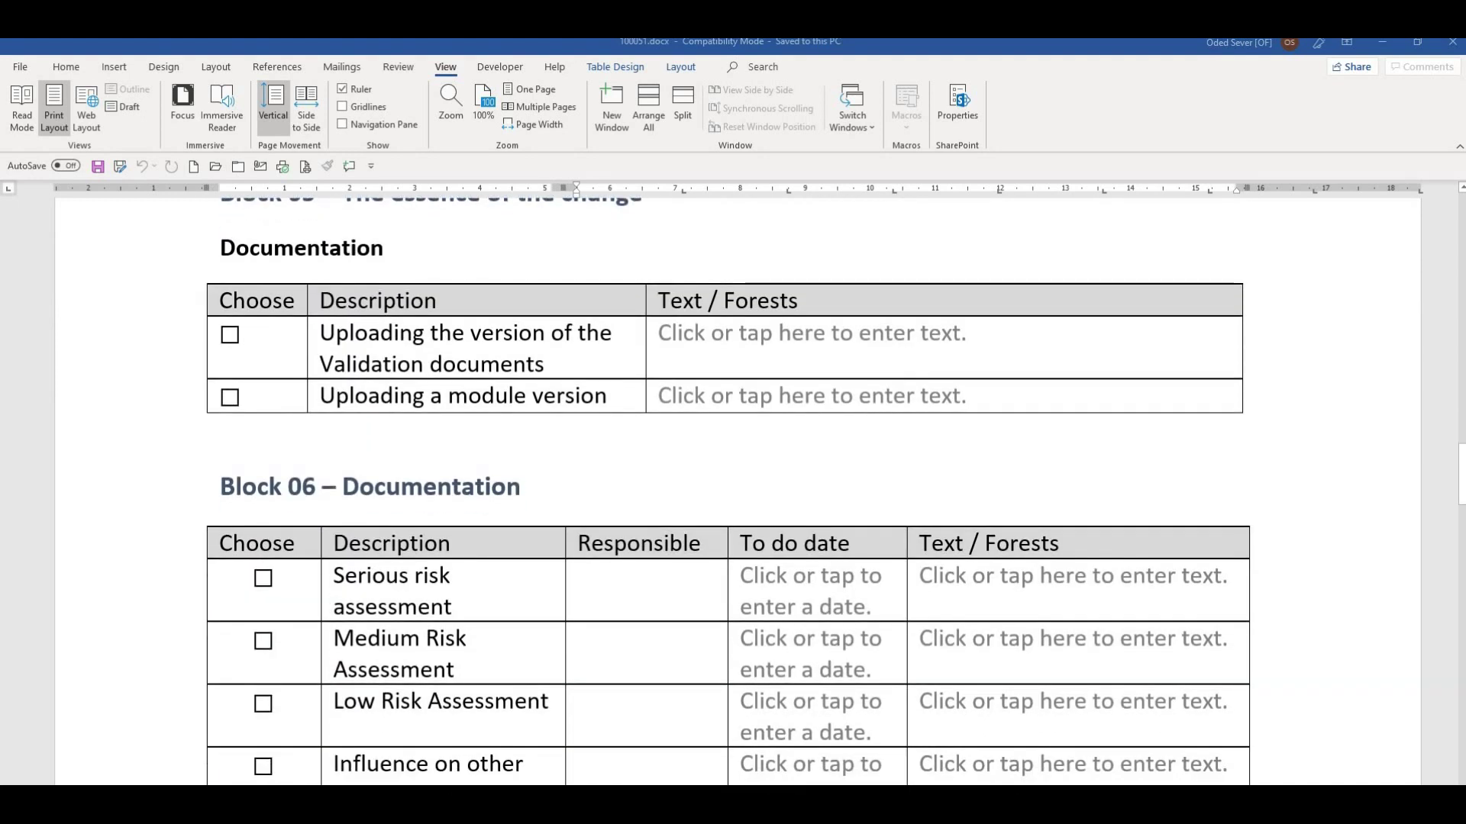
pyautogui.scroll(-12, 733, 488)
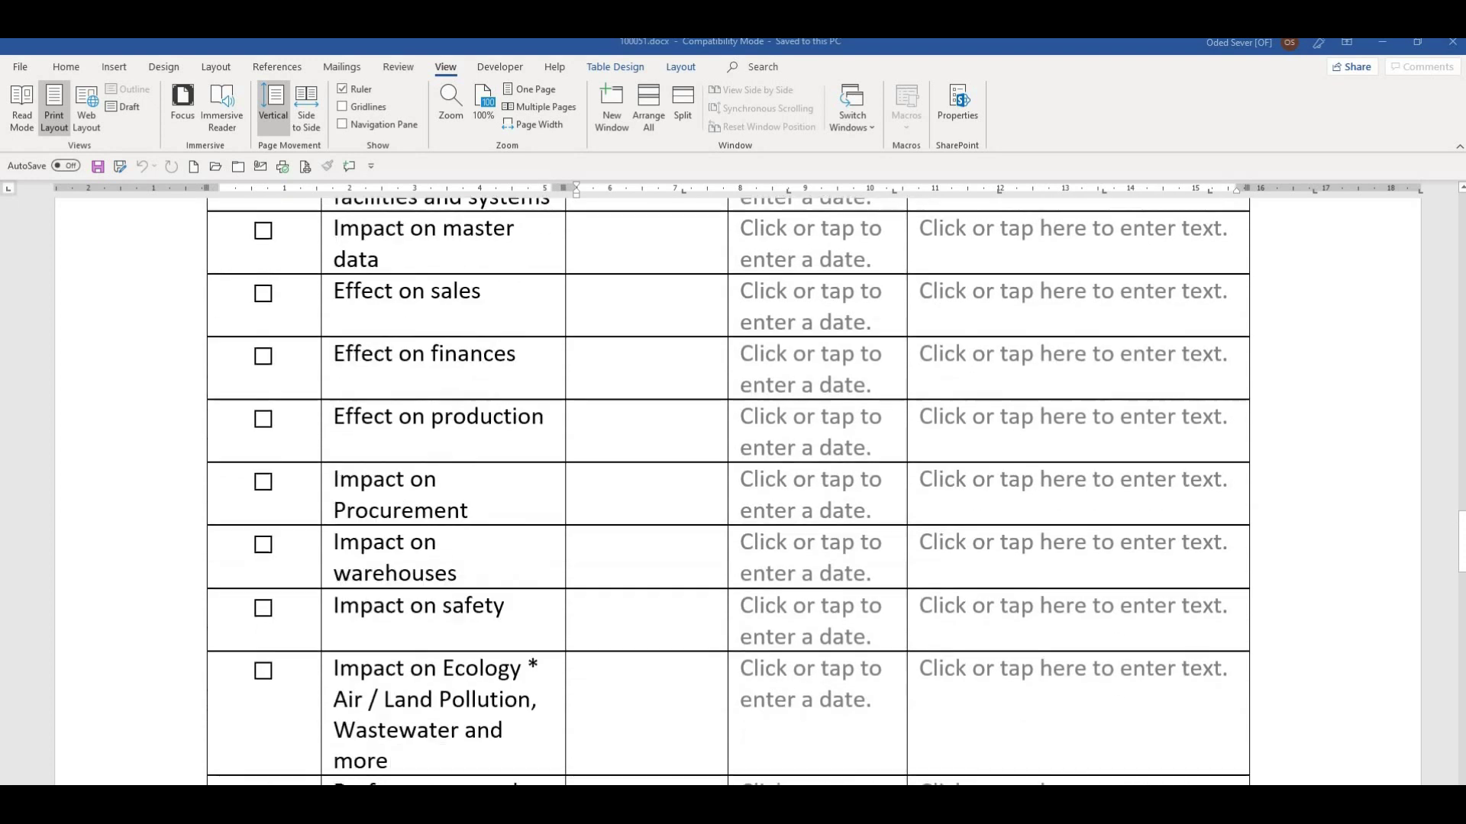
pyautogui.scroll(-8, 732, 489)
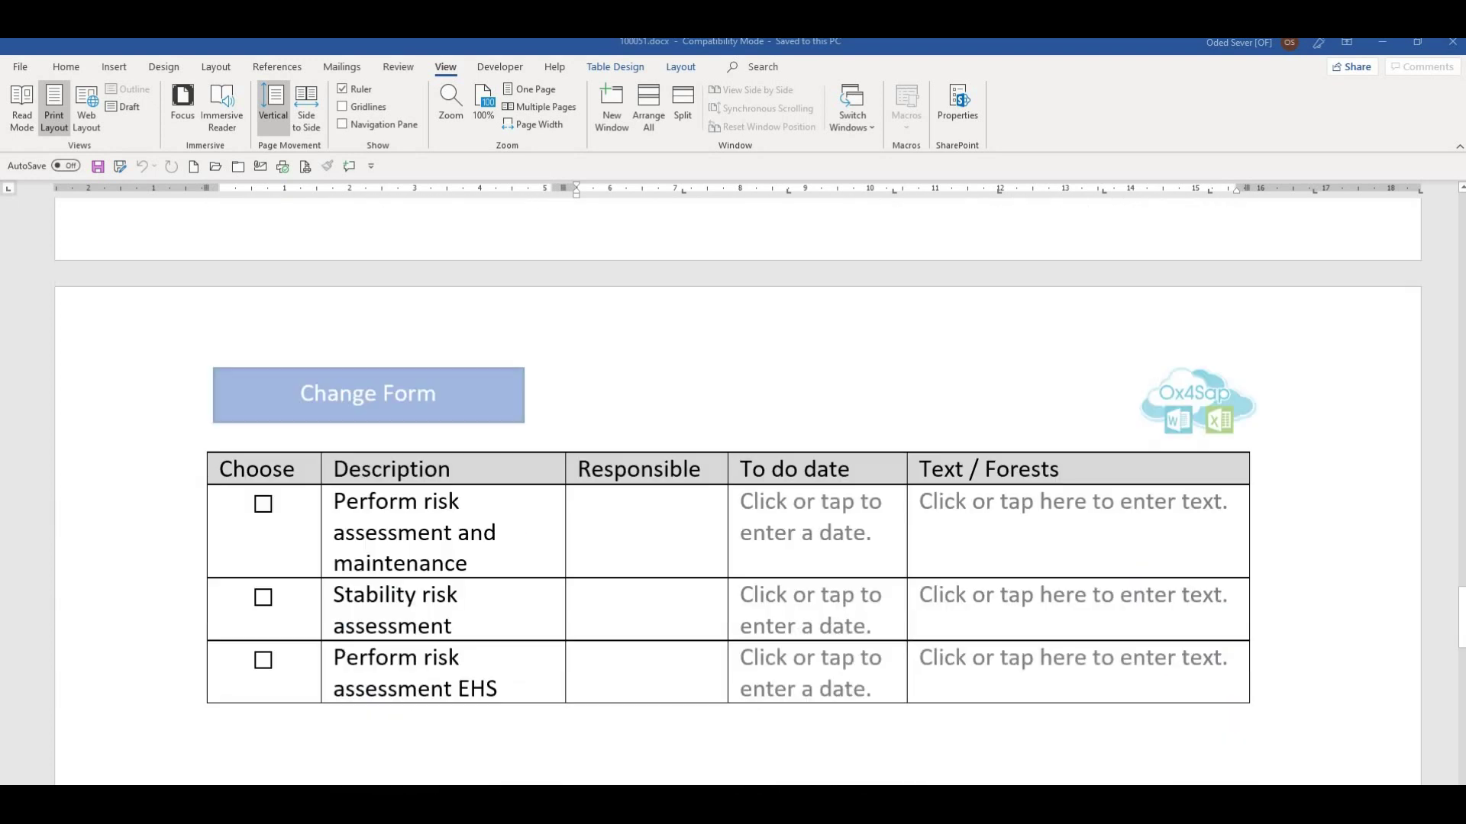
pyautogui.scroll(-8, 733, 489)
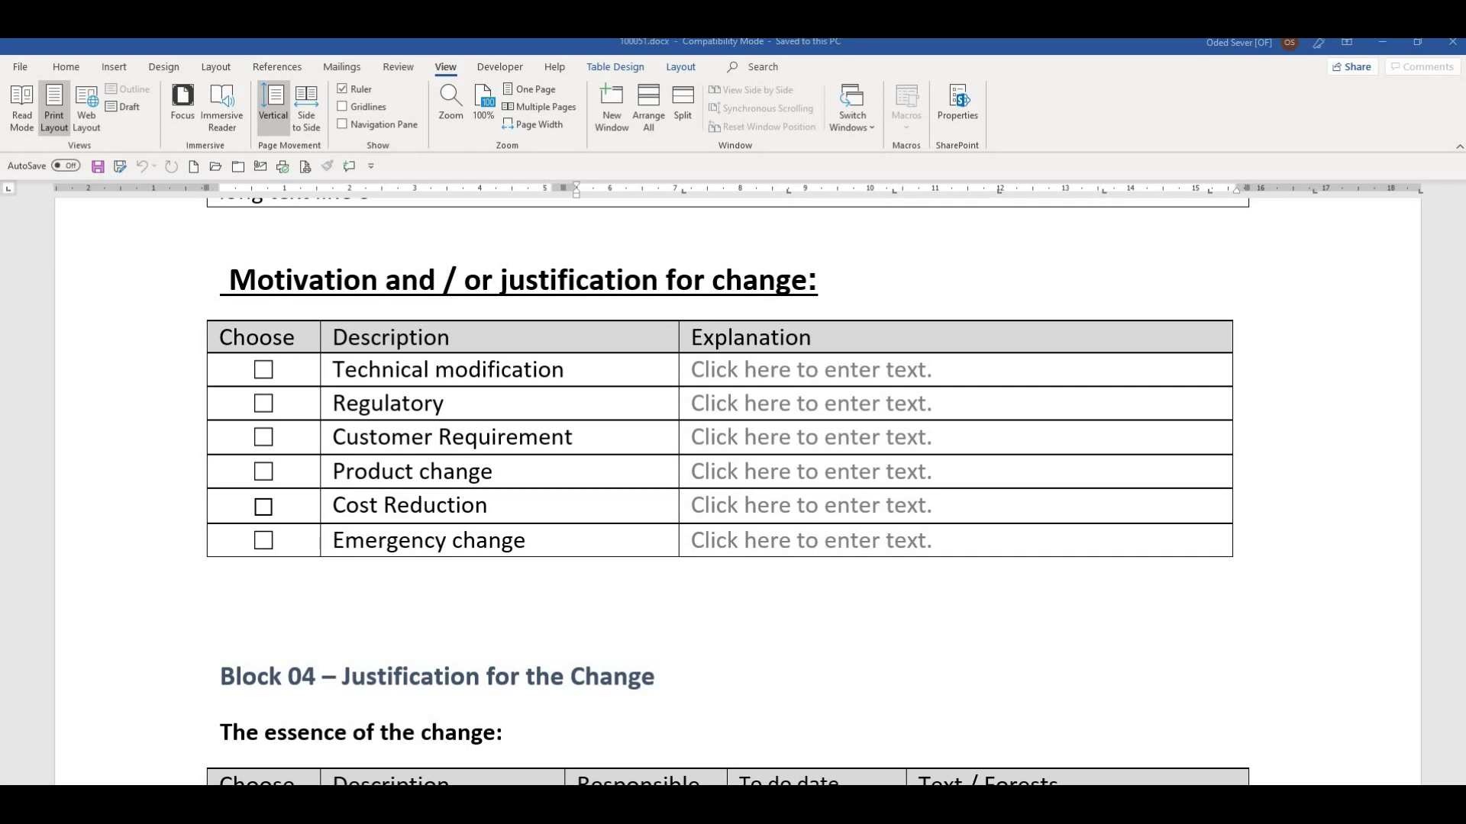
# Step: Choose Technical modification in the motivation table and enter the explanation "Activity text", "Line 1", "Line 2" on separate lines
pyautogui.click(264, 370)
pyautogui.click(263, 370)
pyautogui.click(263, 370)
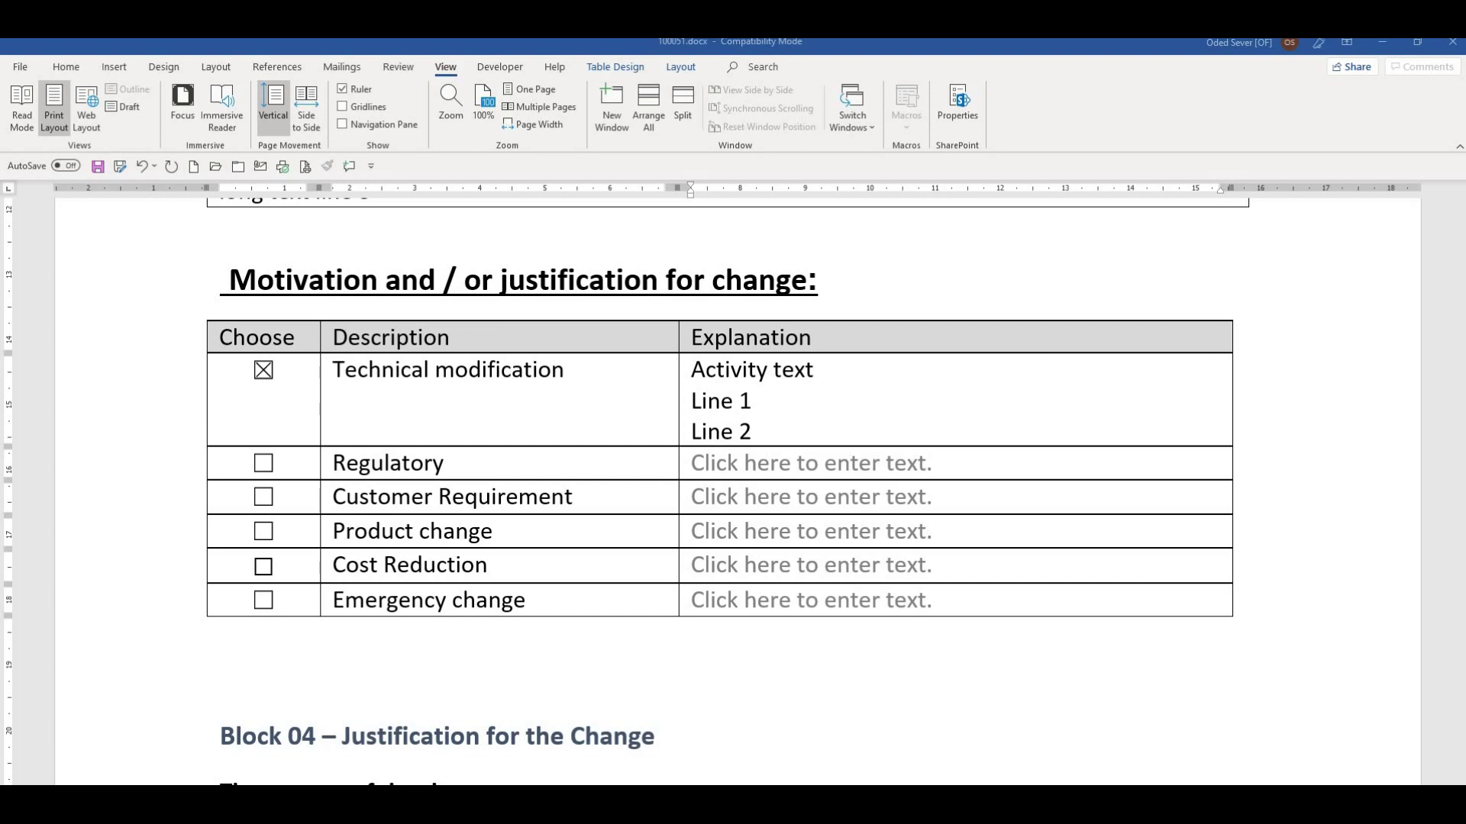
# Step: In Block 04, choose New Design, set its to-do date to 06.11.2019 and enter "Task text", "Line 1", "Line 2" as its text
pyautogui.scroll(-5, 733, 489)
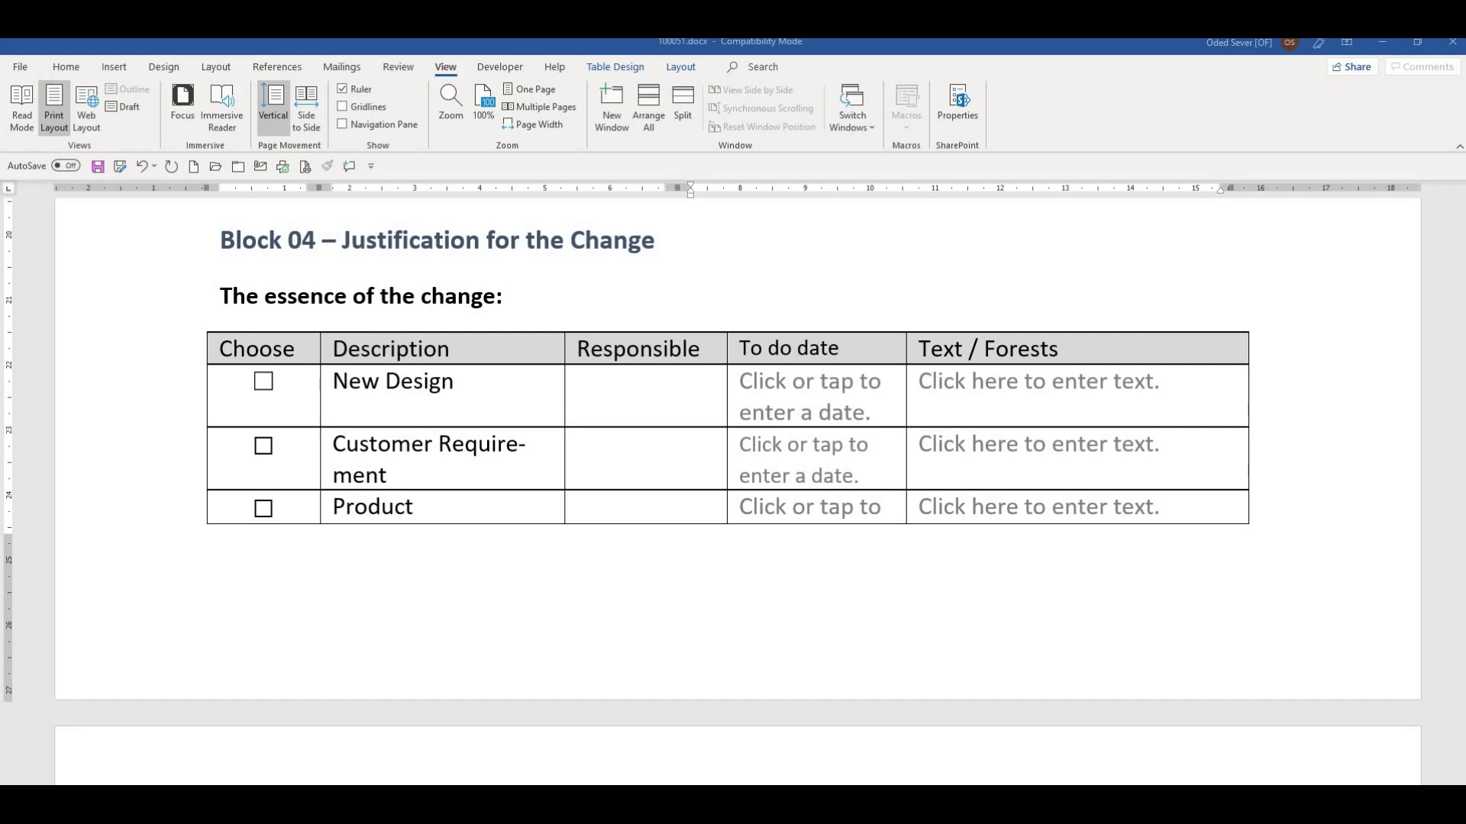
pyautogui.click(264, 382)
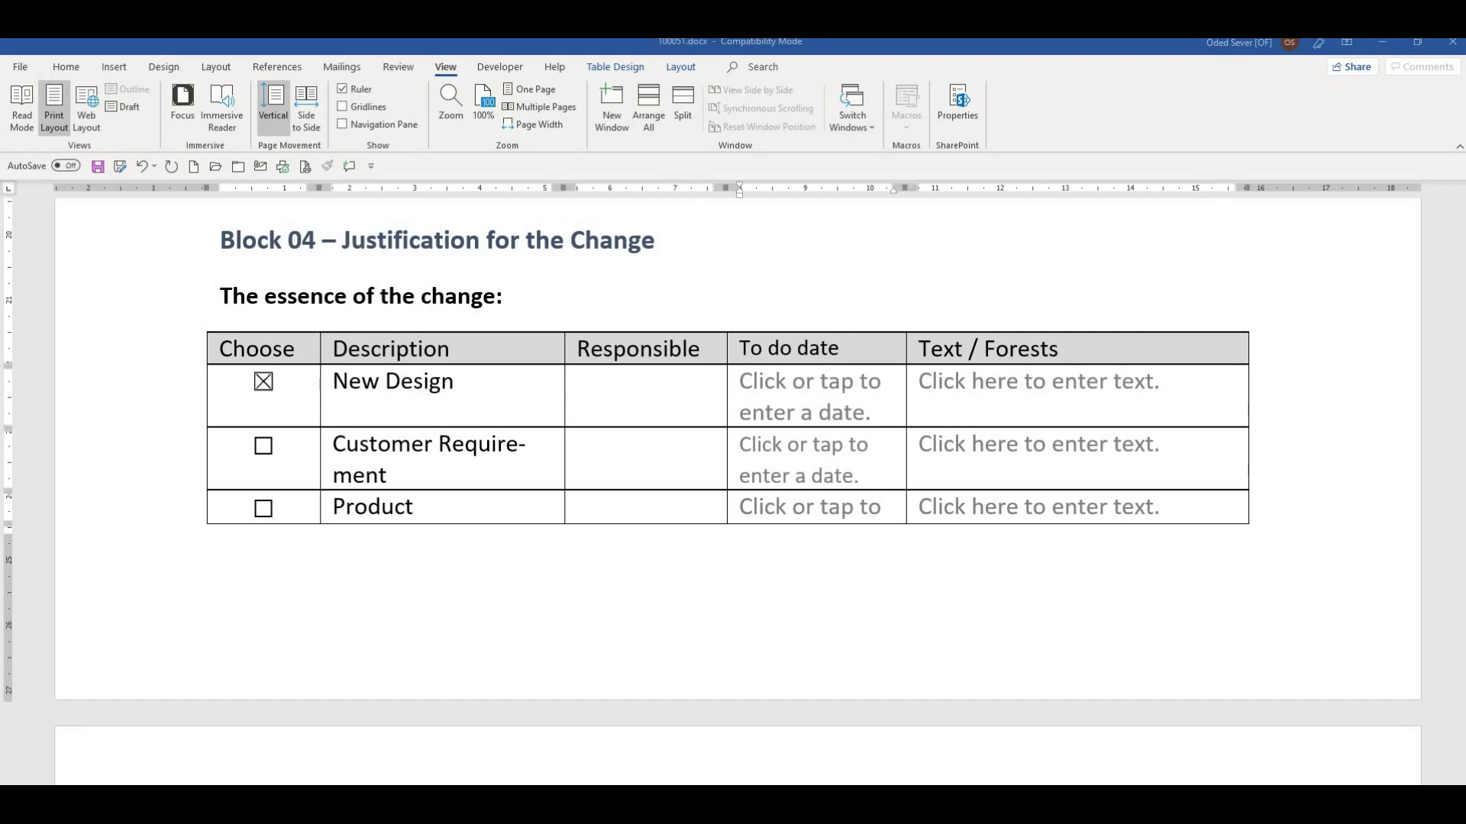
pyautogui.click(809, 397)
pyautogui.click(909, 397)
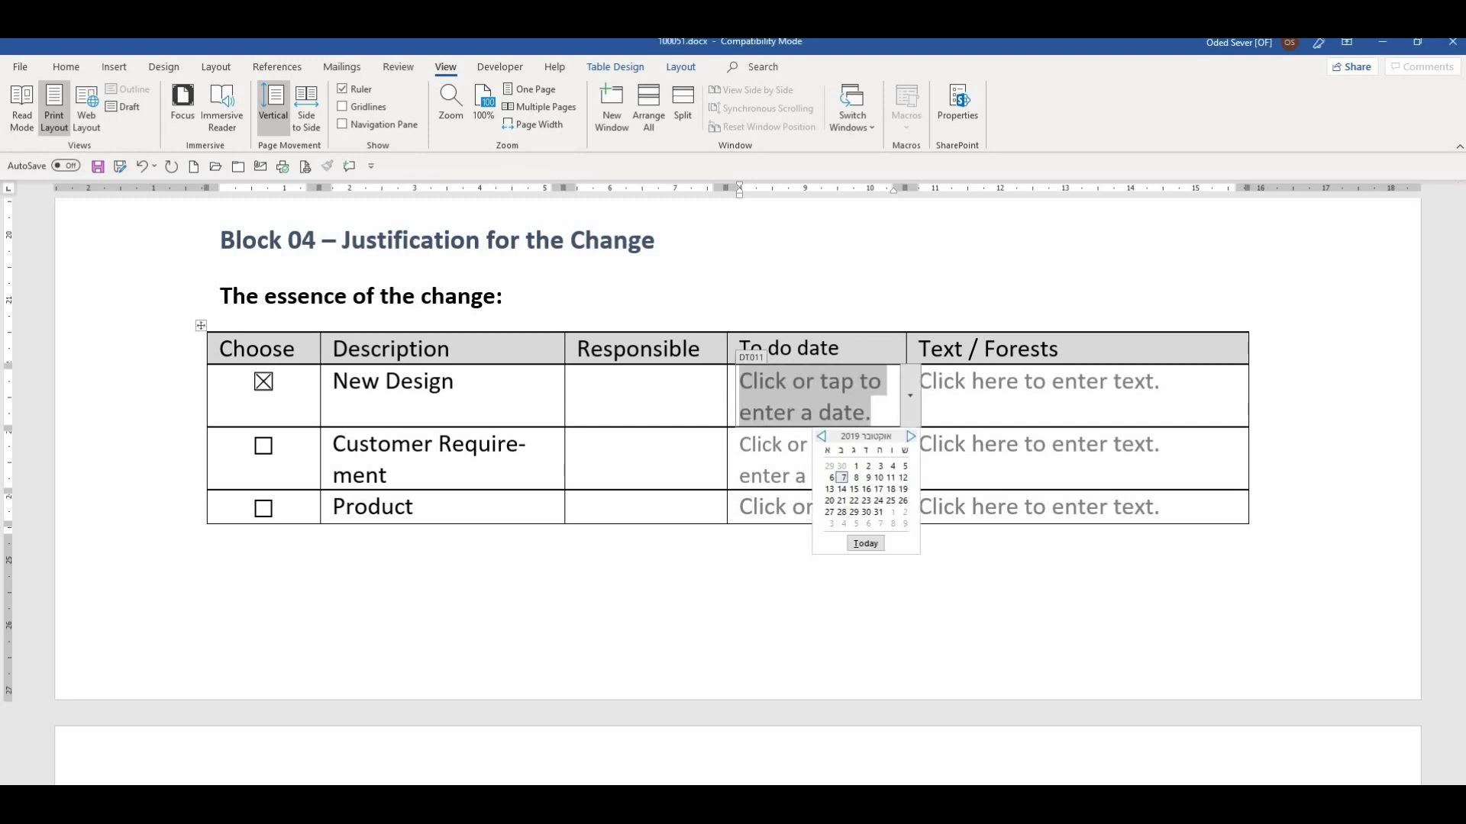
pyautogui.click(867, 524)
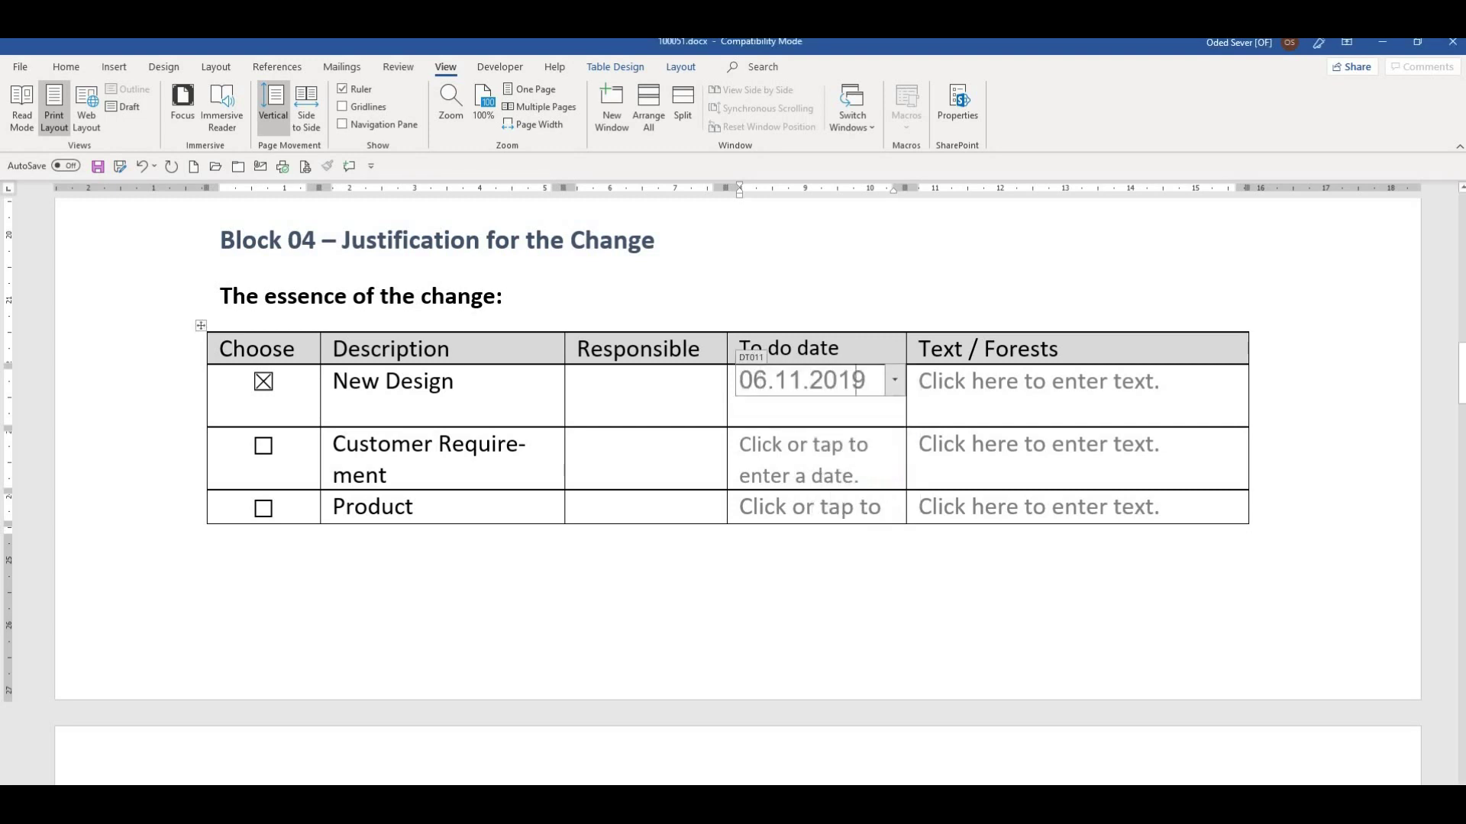
pyautogui.click(1040, 381)
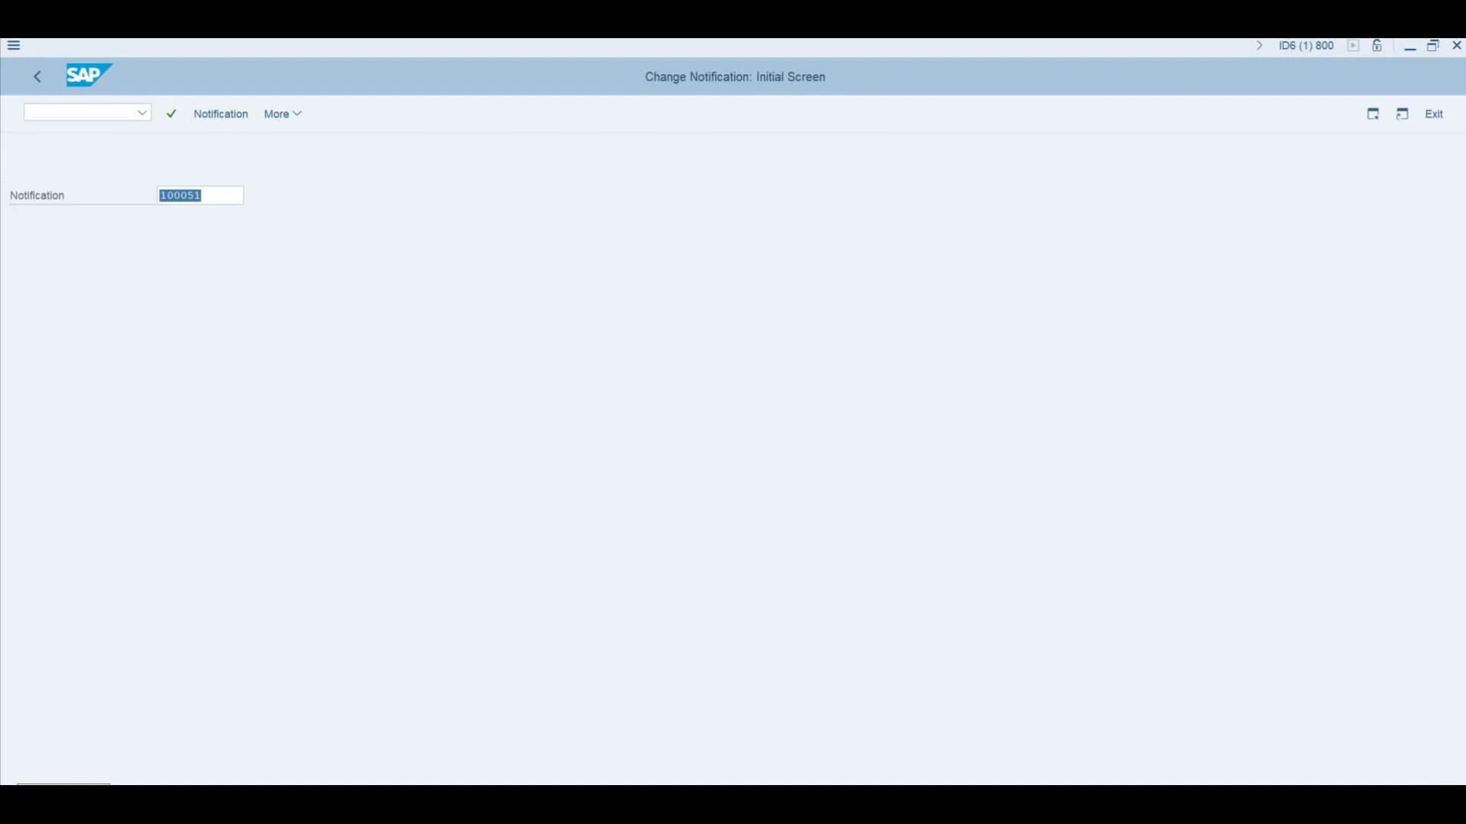
# Step: Switch to SAP, open notification 100051 and upload the Ox4Sap file 100051.docx, allowing access to the file
pyautogui.press('Return')
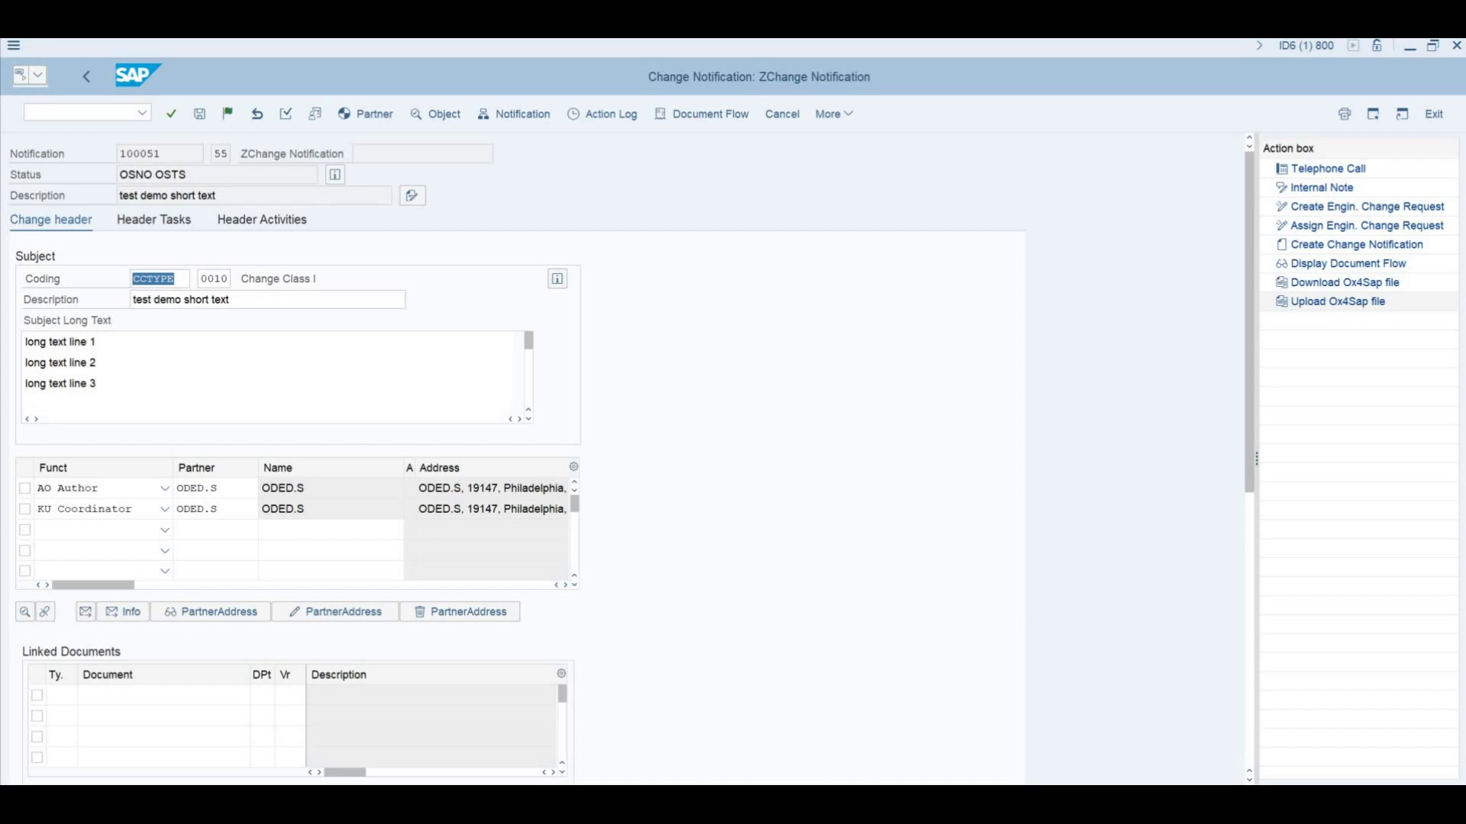
pyautogui.click(1337, 301)
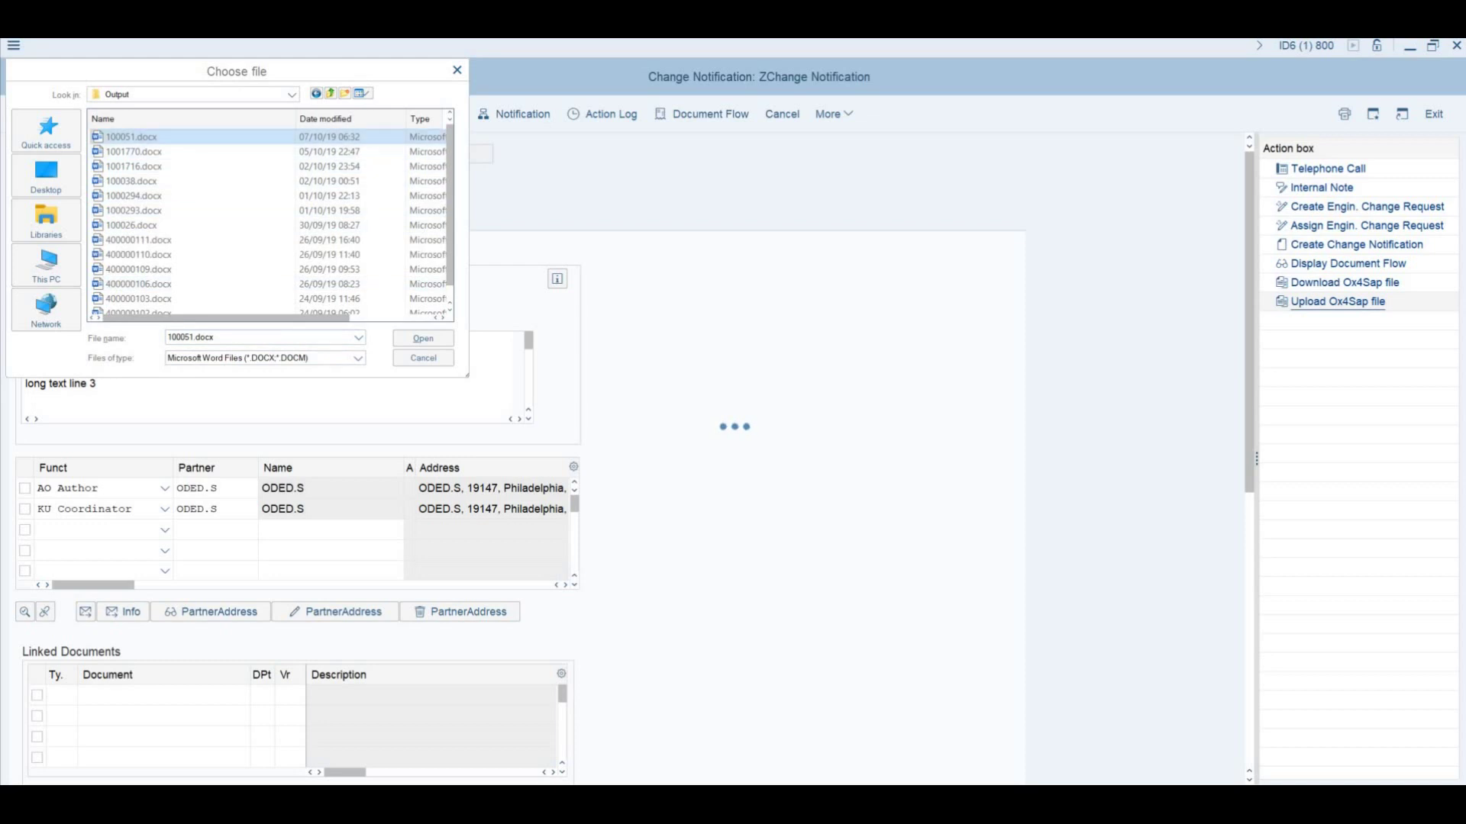
pyautogui.press('Return')
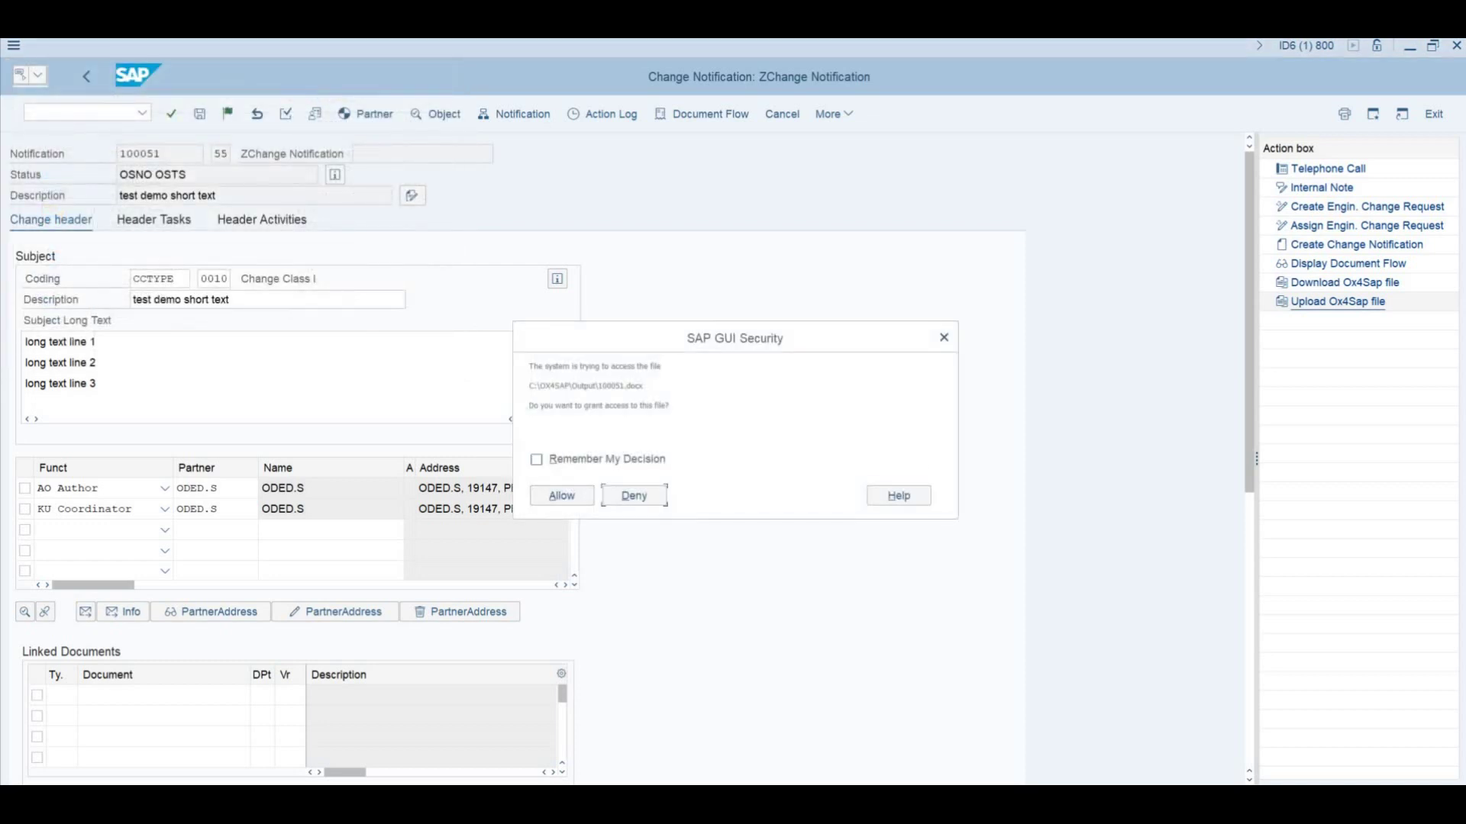
pyautogui.click(562, 495)
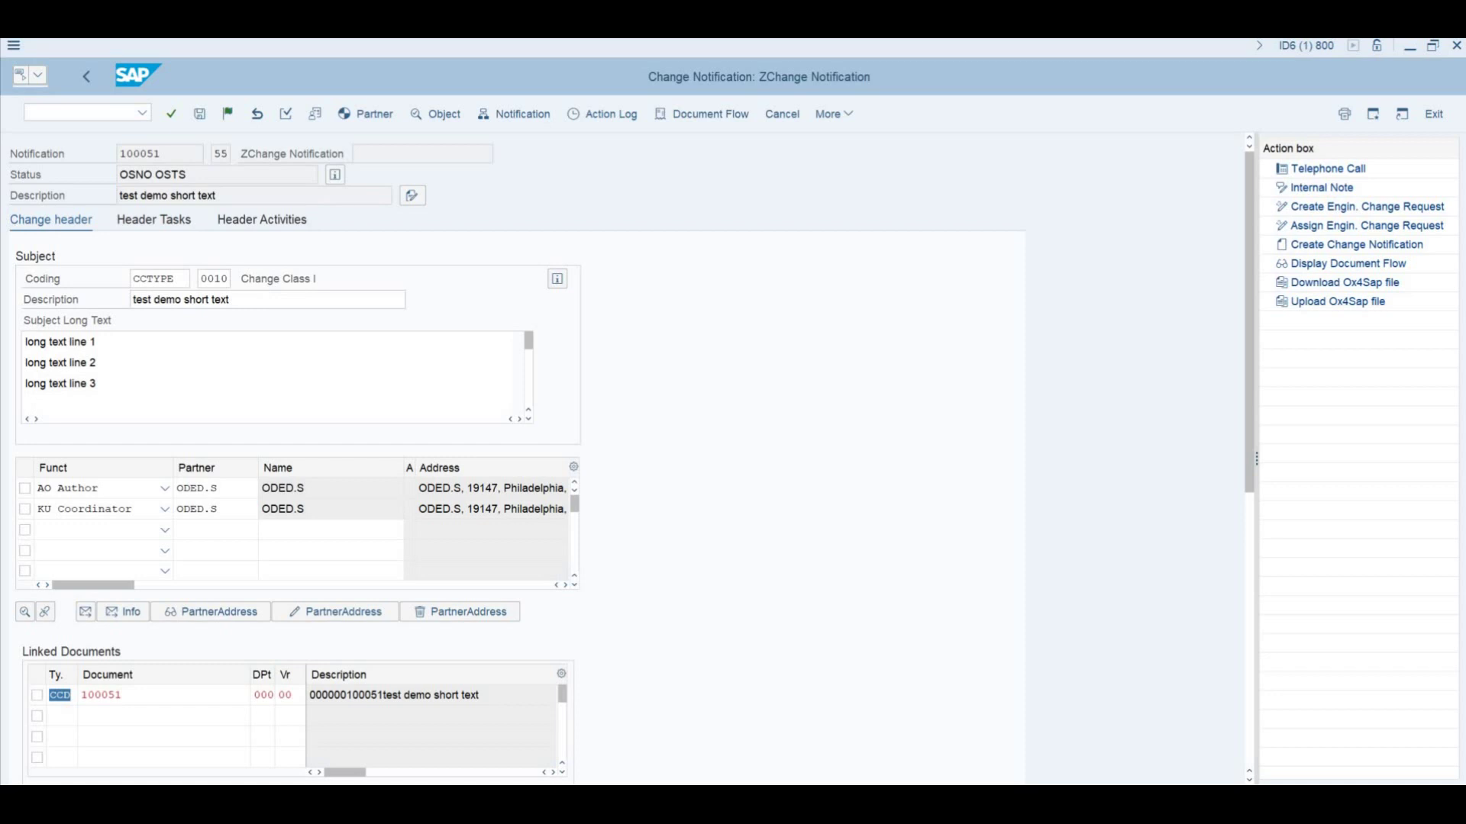
# Step: Check the New Design entry in the header tasks and the long text of the Technical modification entry in the header activities
pyautogui.click(153, 220)
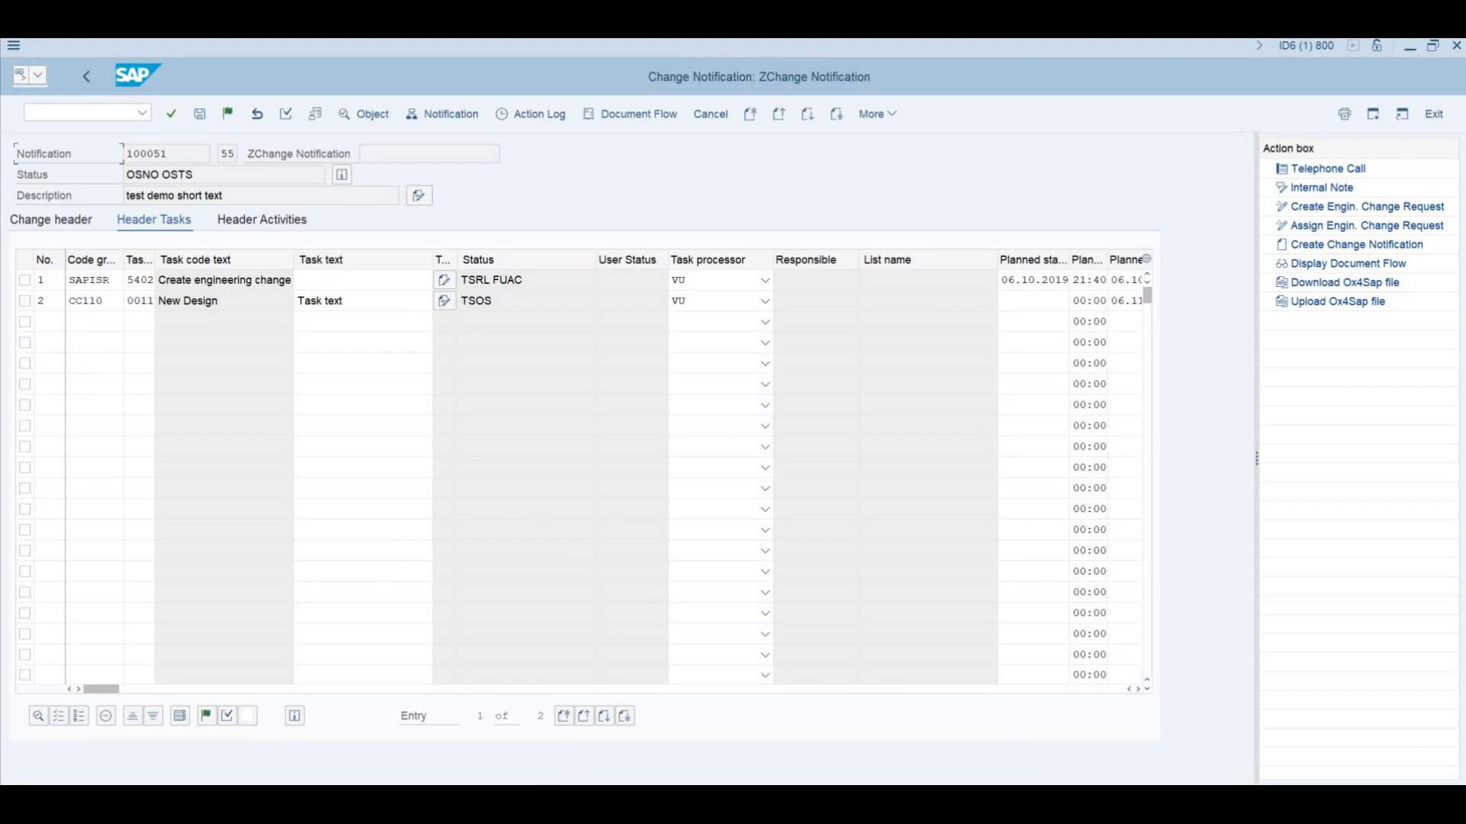
pyautogui.click(24, 301)
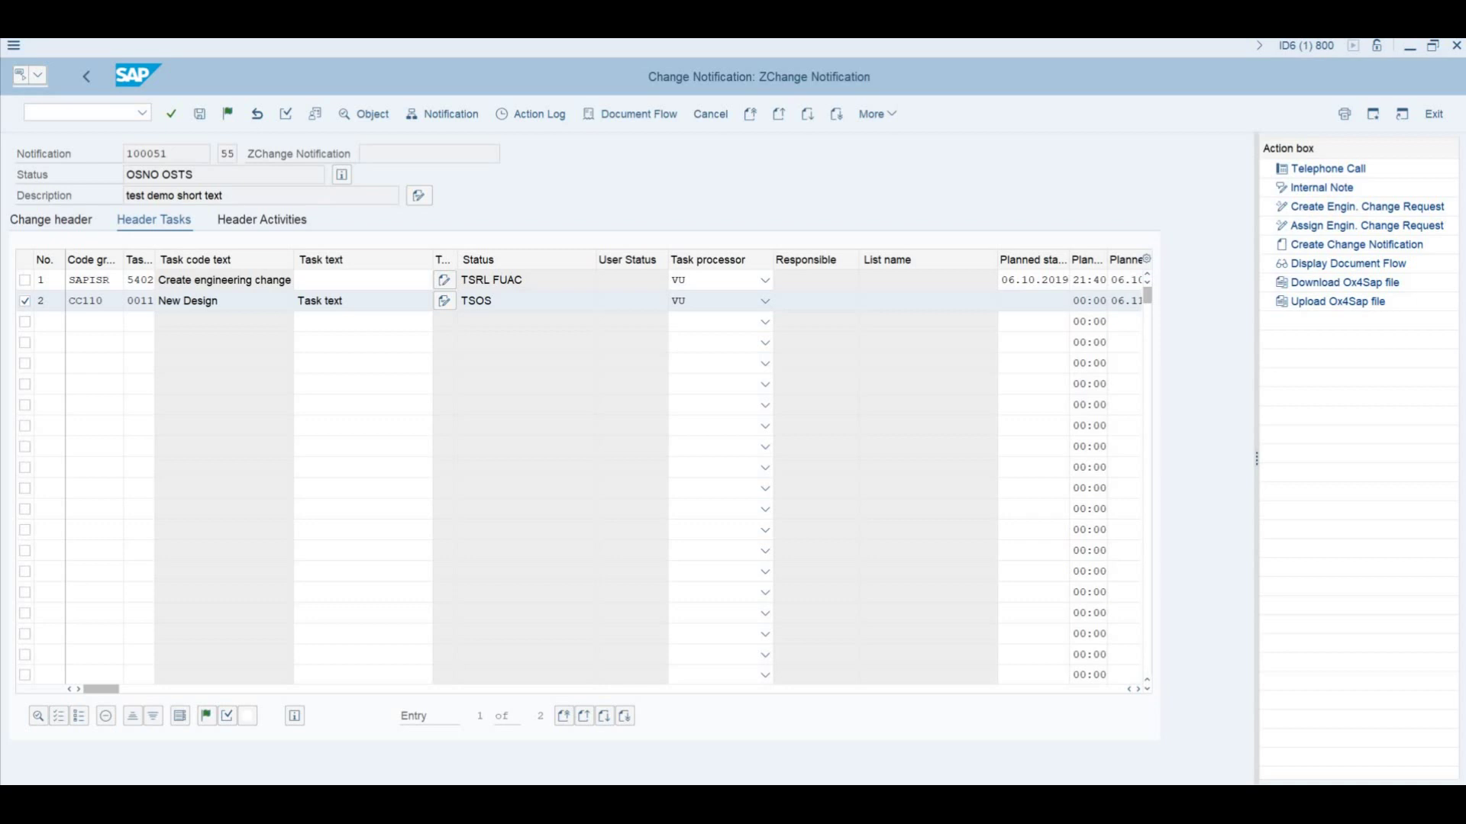
pyautogui.click(262, 220)
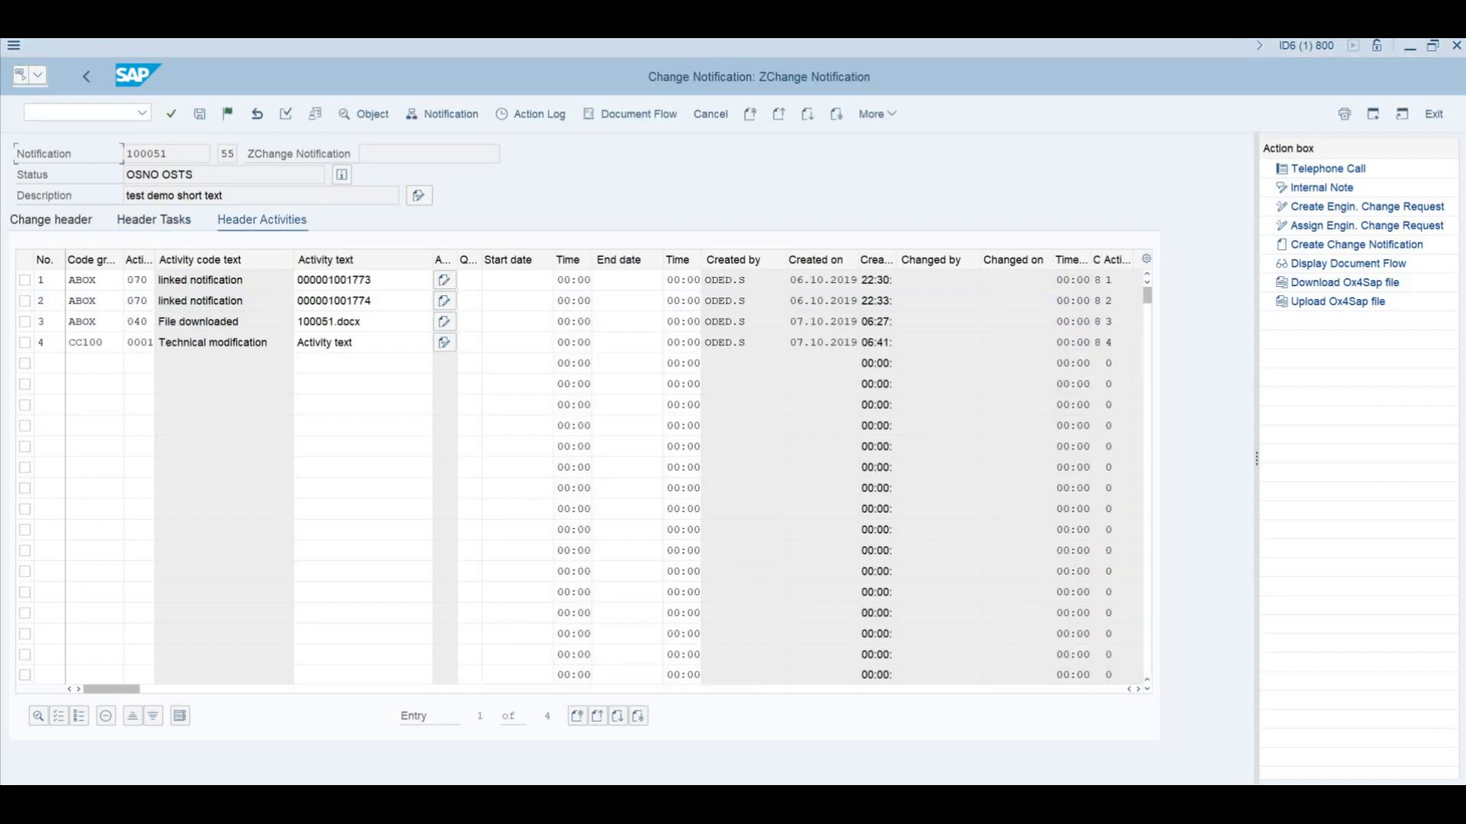
pyautogui.click(444, 343)
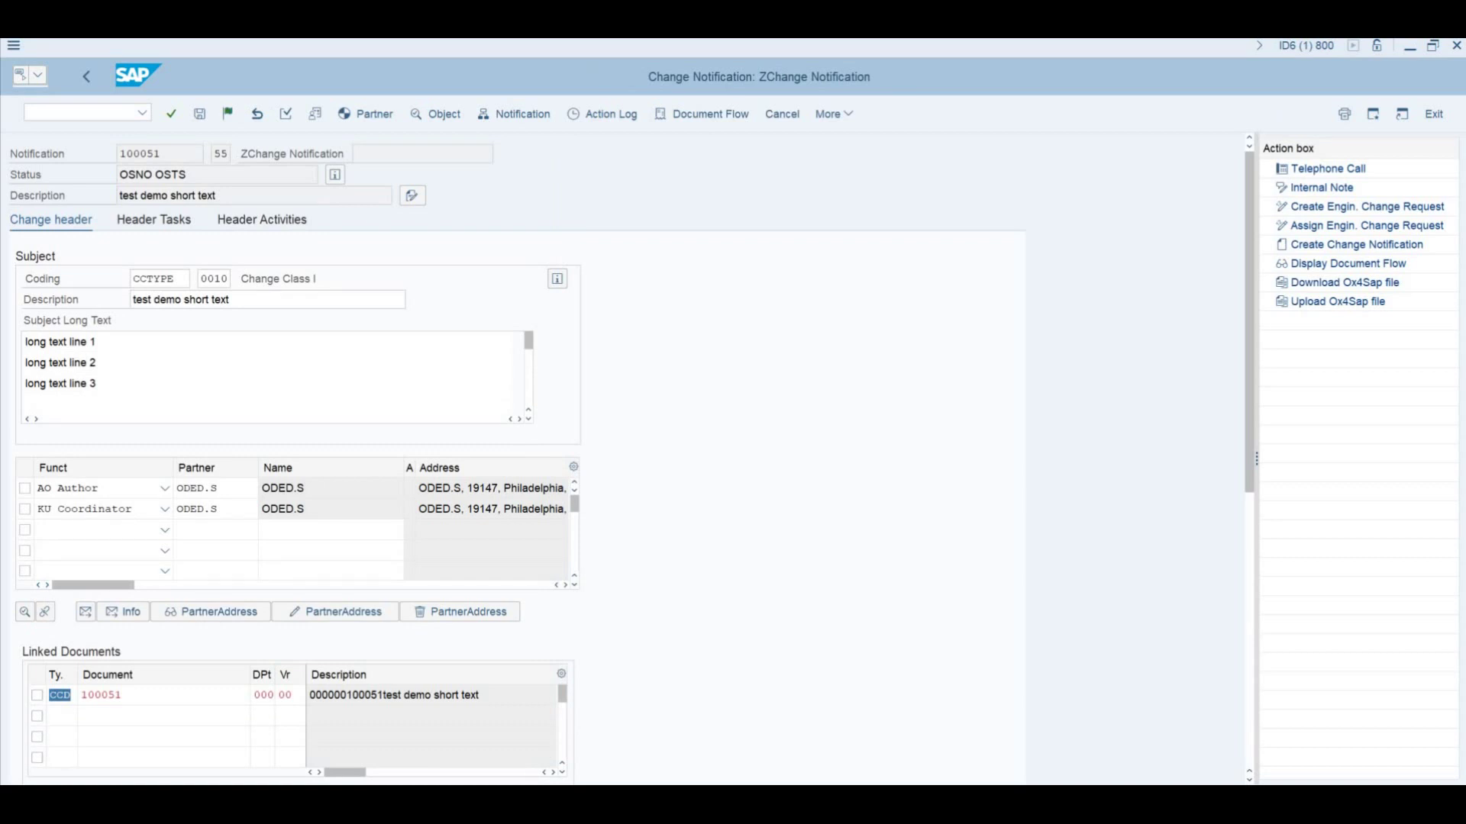
# Step: View the change form linked to the notification and examine its motivation and Block 04 entries
pyautogui.scroll(-2, 298, 473)
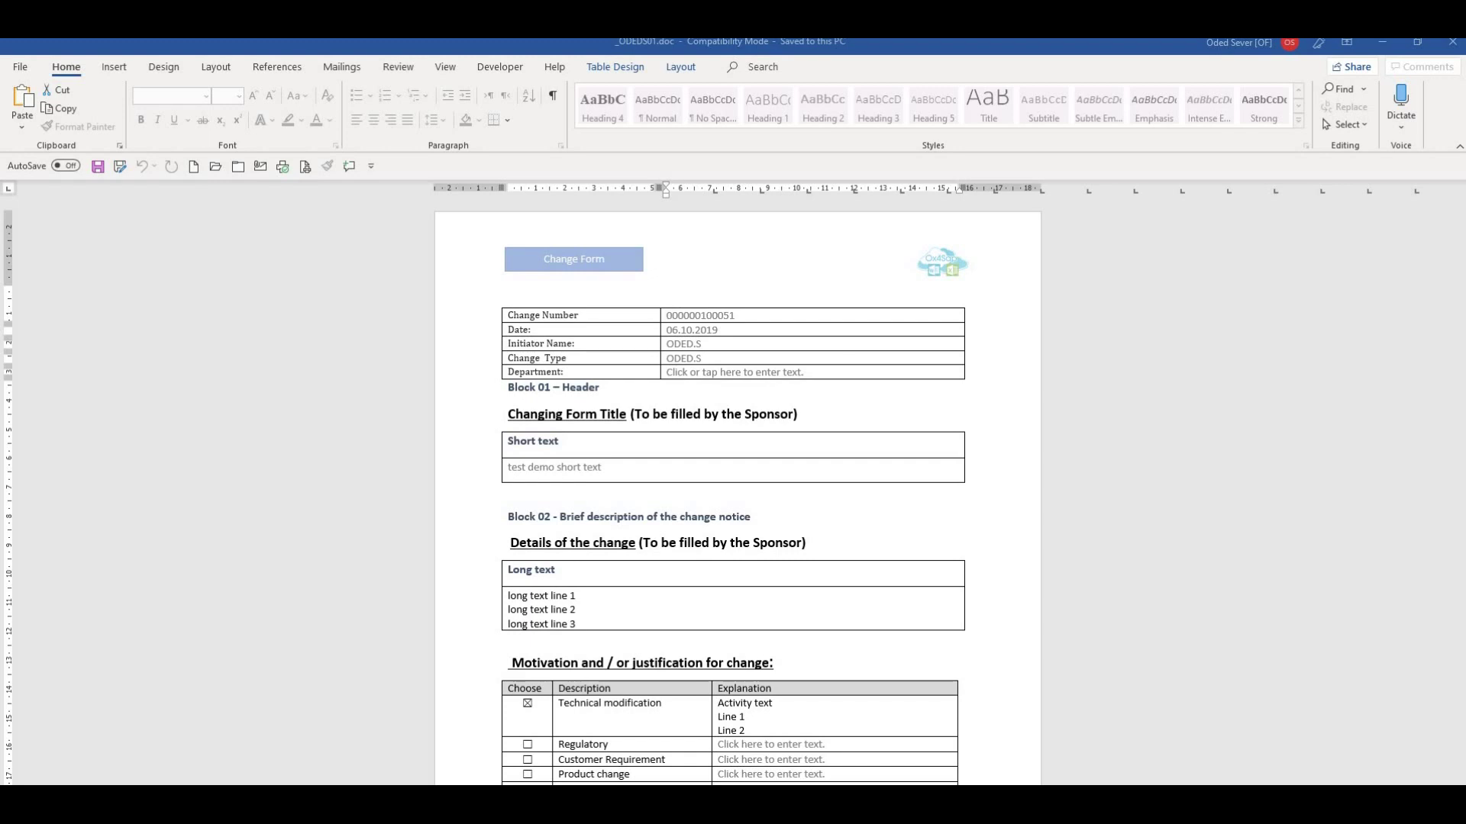
pyautogui.scroll(-8, 732, 489)
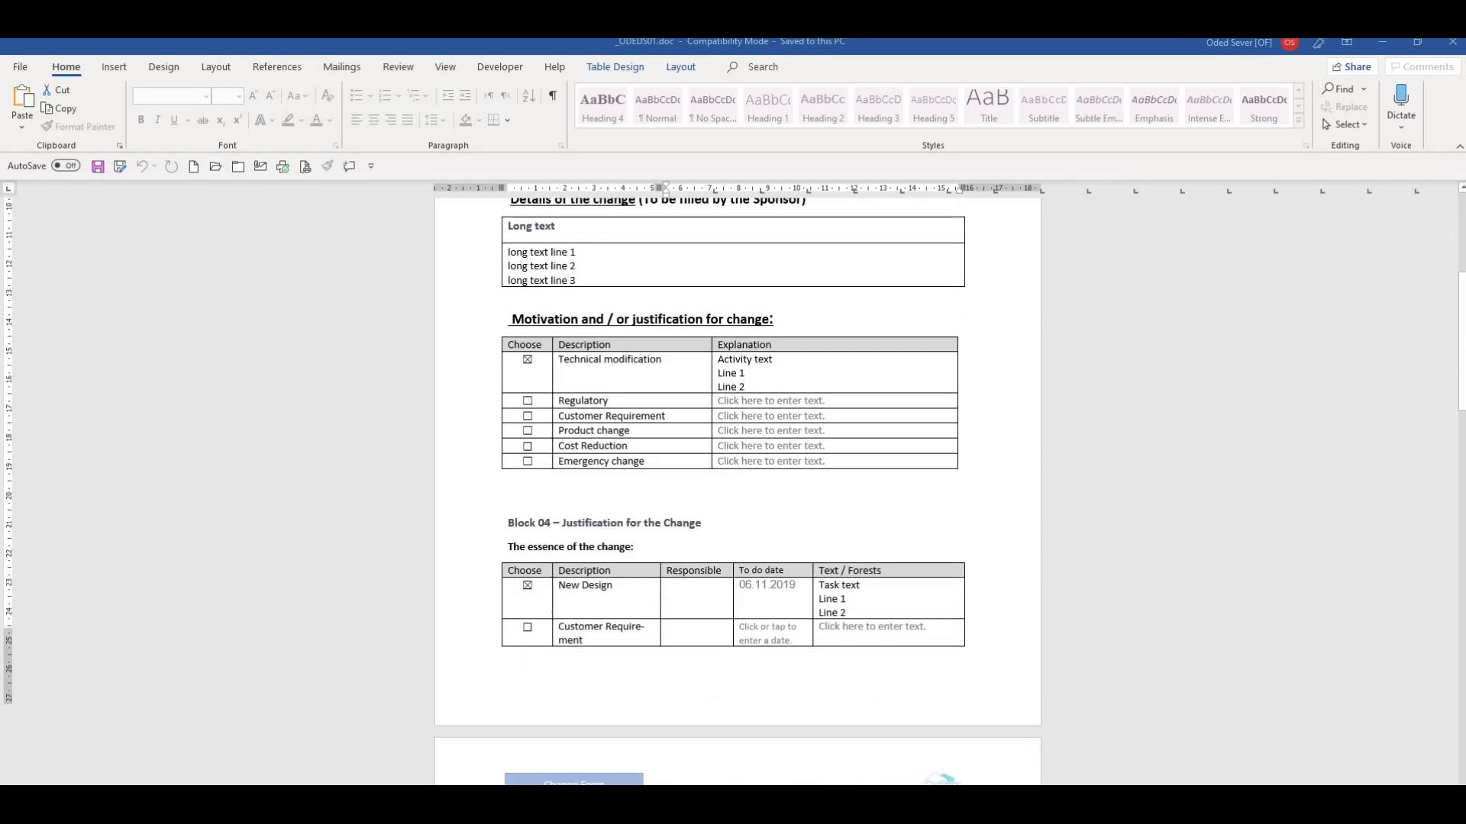
# Step: Review the remaining blocks of the linked change form through the certificates and signatures, and open the notification's document flow in SAP
pyautogui.scroll(-9, 738, 488)
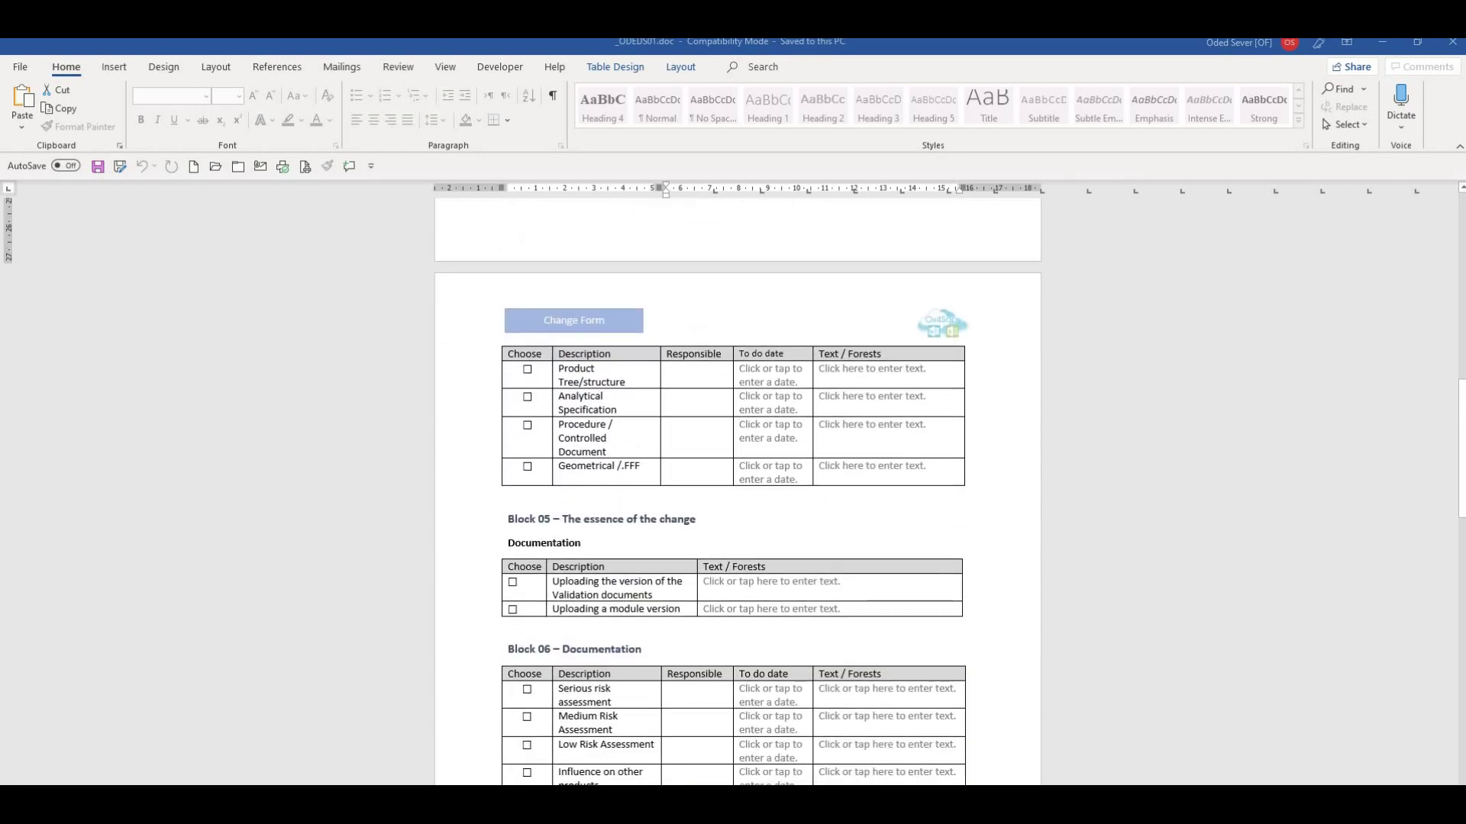
pyautogui.scroll(-9, 737, 488)
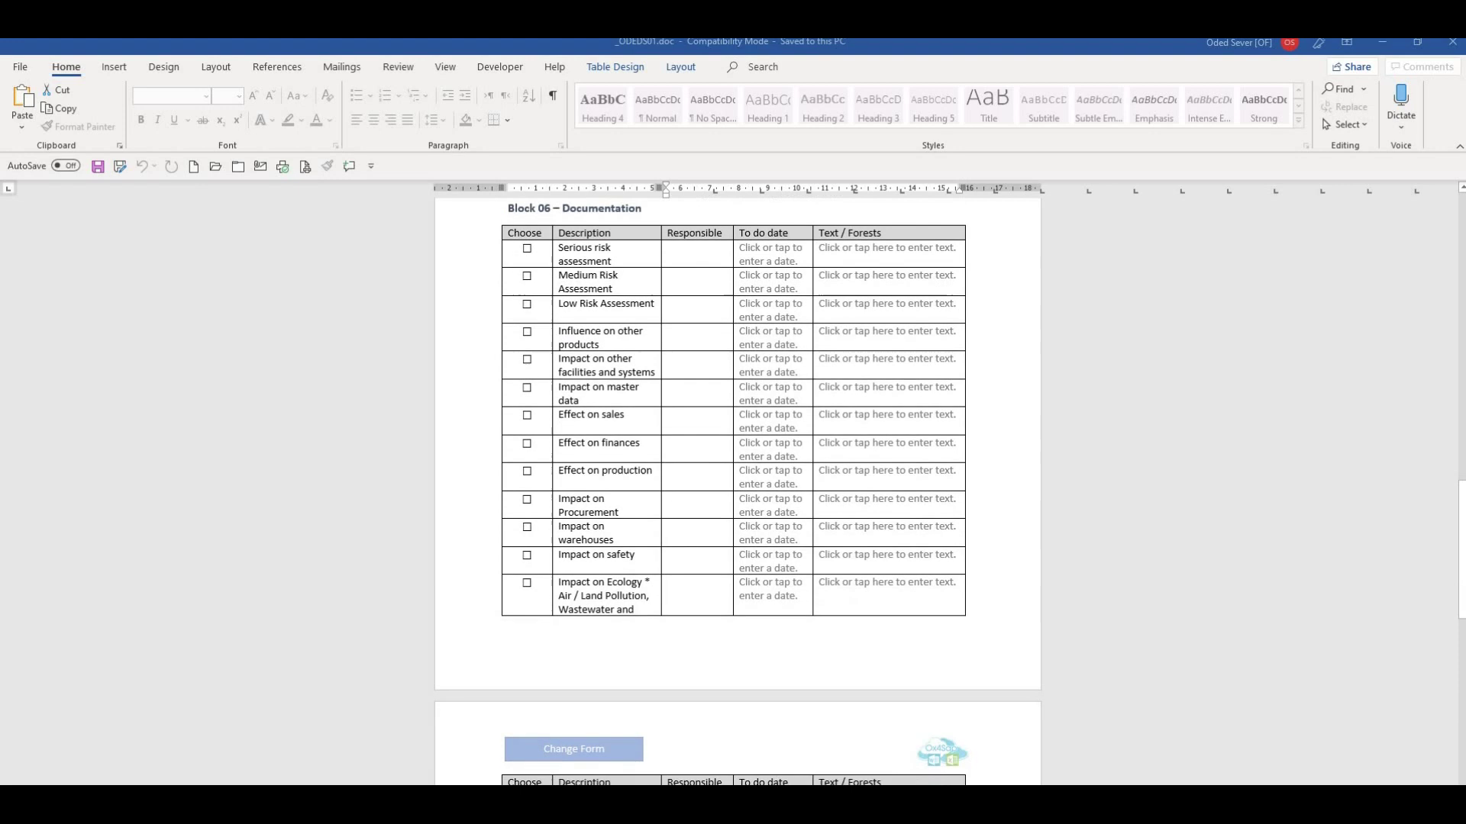
pyautogui.scroll(-9, 737, 488)
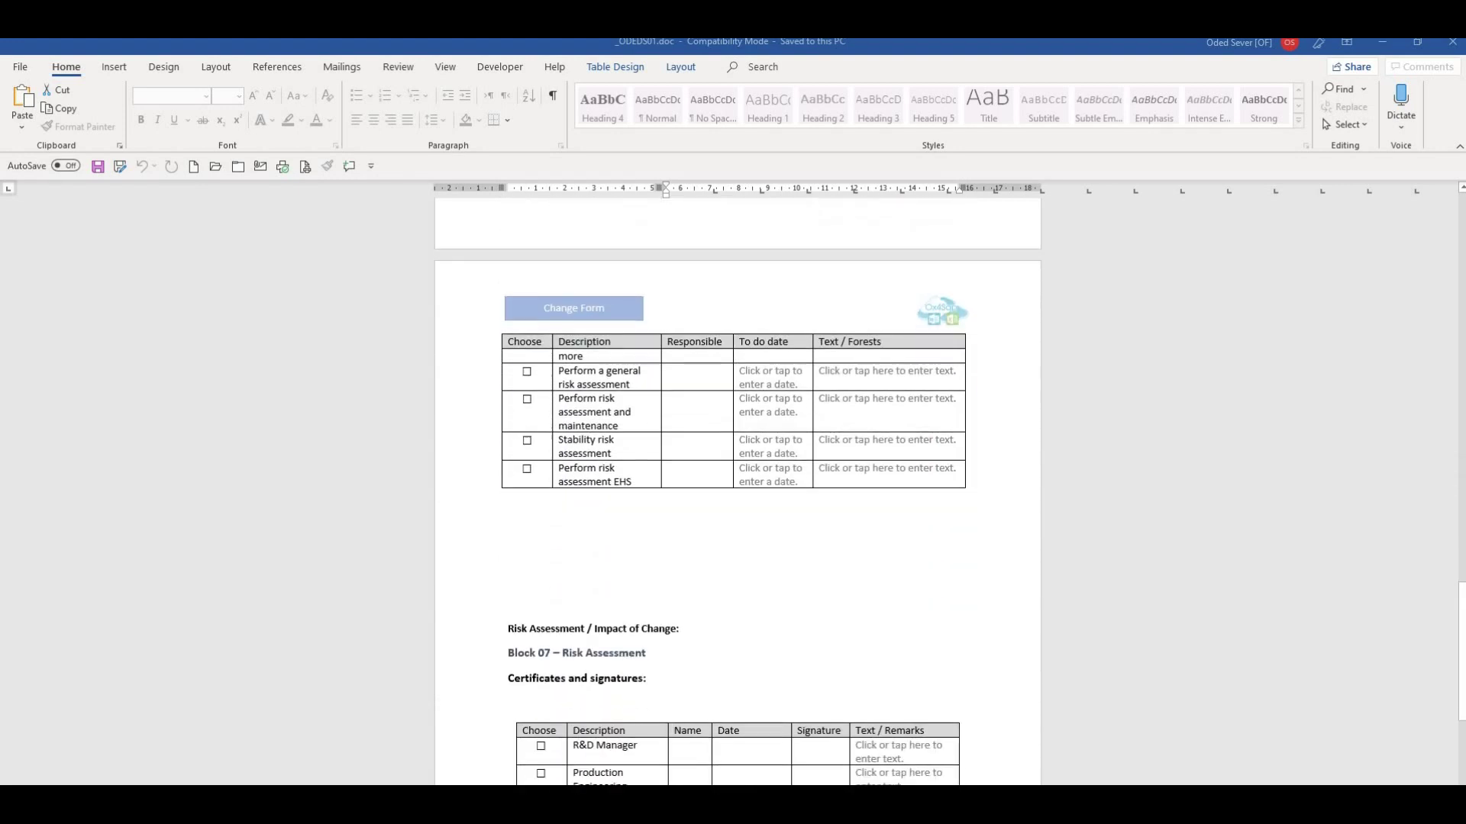
pyautogui.scroll(-7, 737, 489)
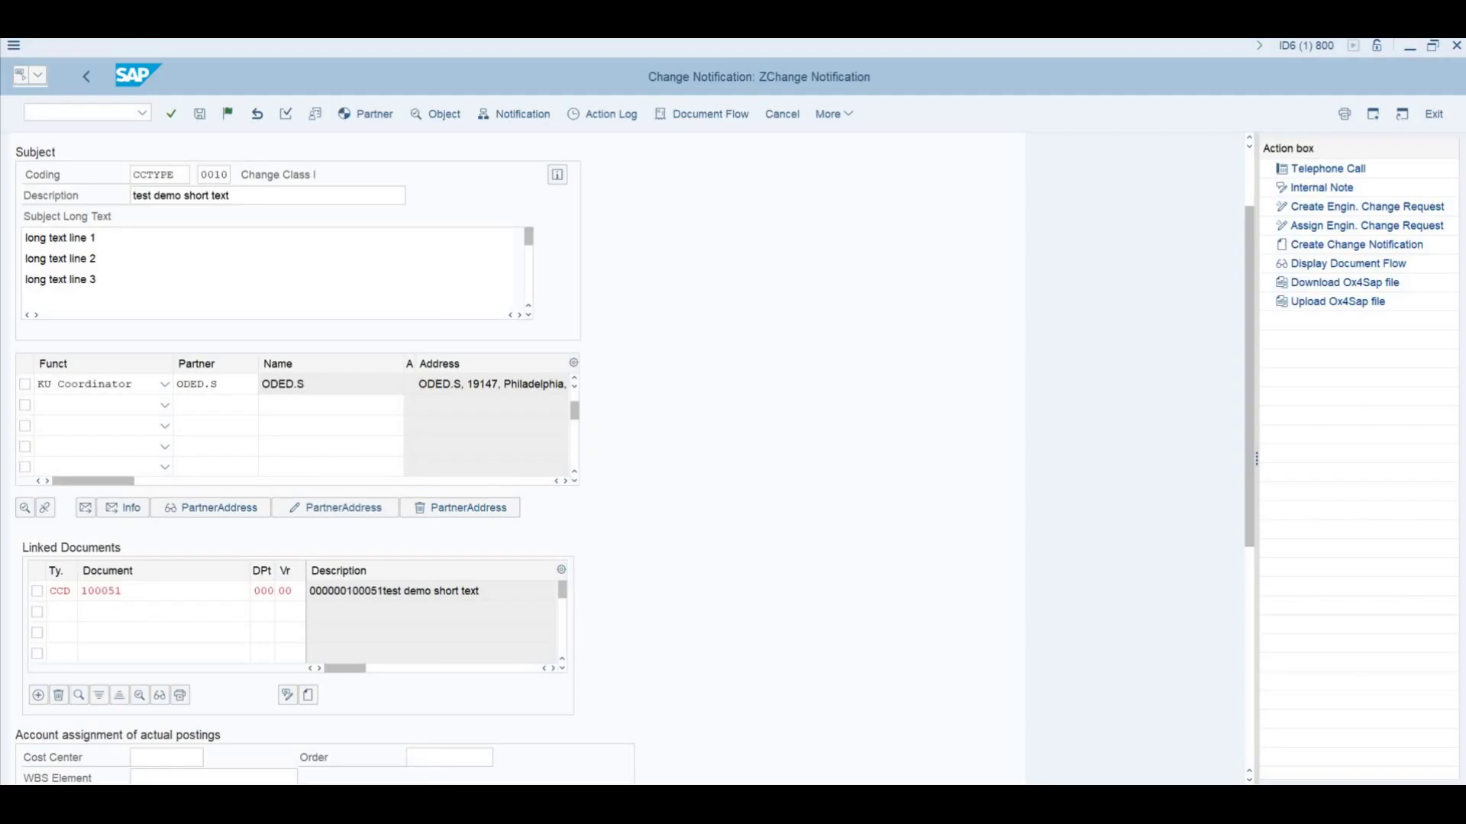
pyautogui.click(701, 114)
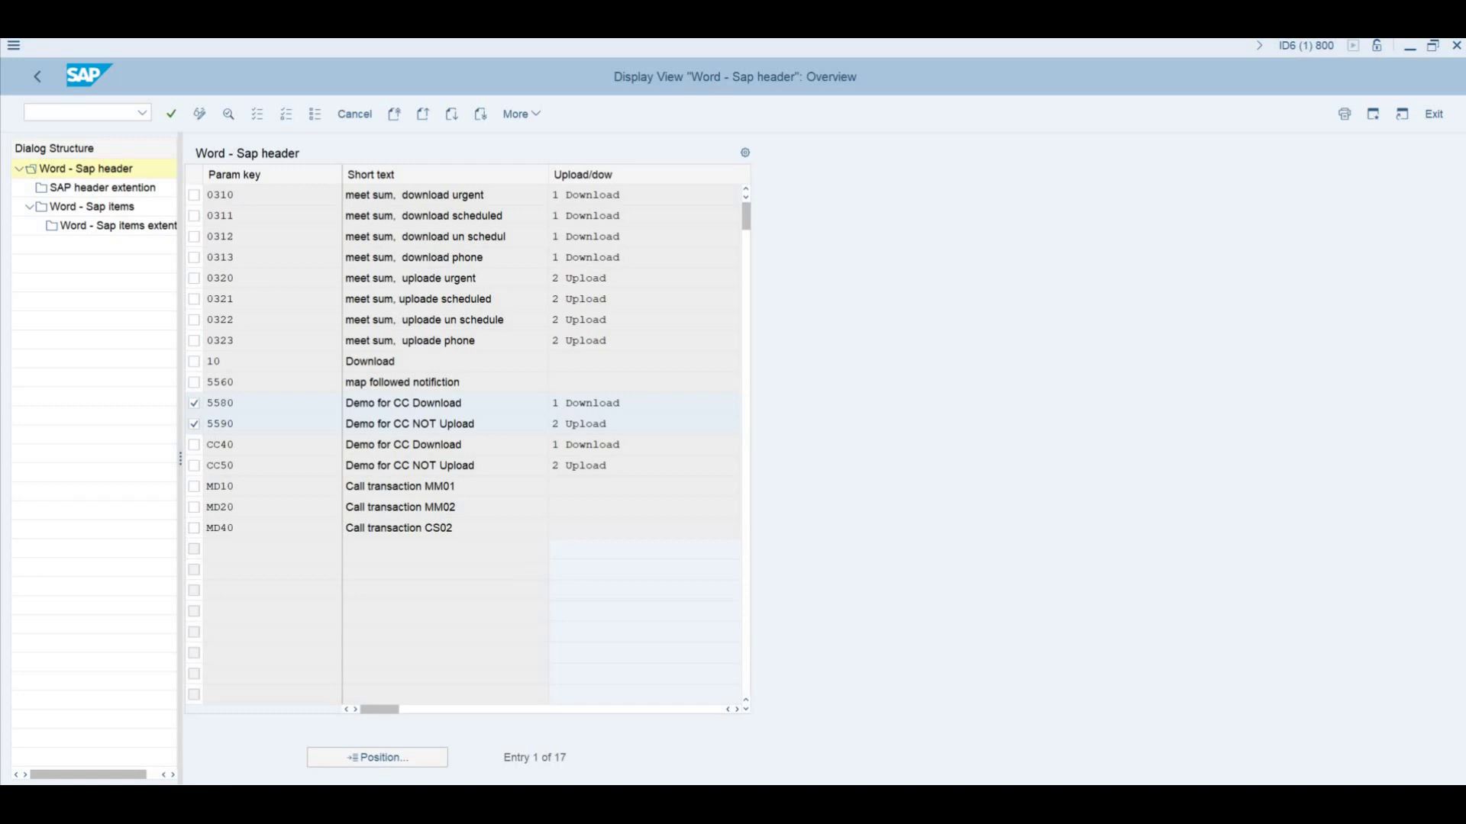
# Step: Examine the Word - Sap header details of the selected parameters 5580 and 5590, and the SAP header extention entries of 5590
pyautogui.hotkey('ctrl', 'shift', 'F2')
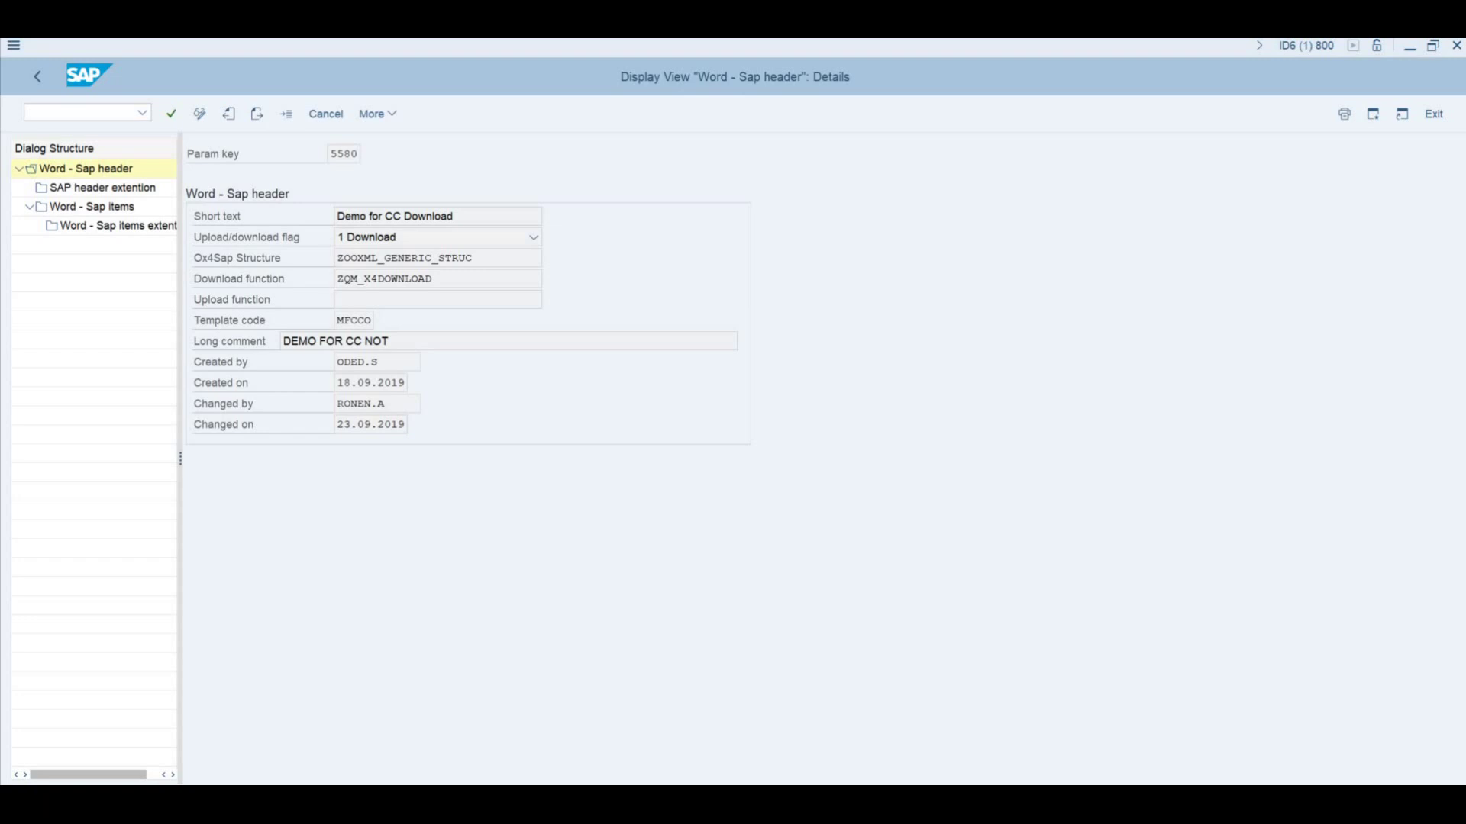
pyautogui.press('F8')
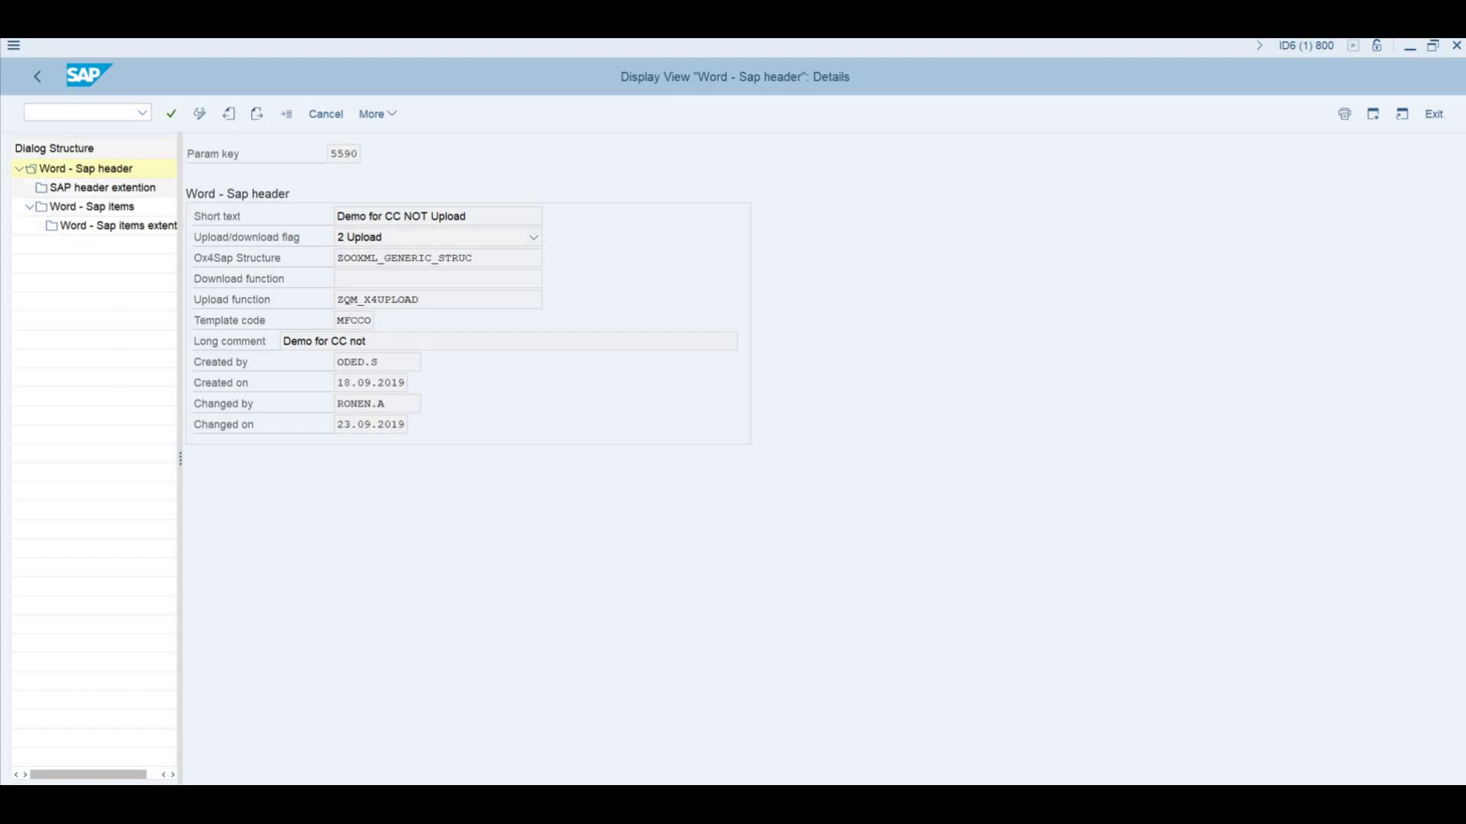
pyautogui.doubleClick(102, 188)
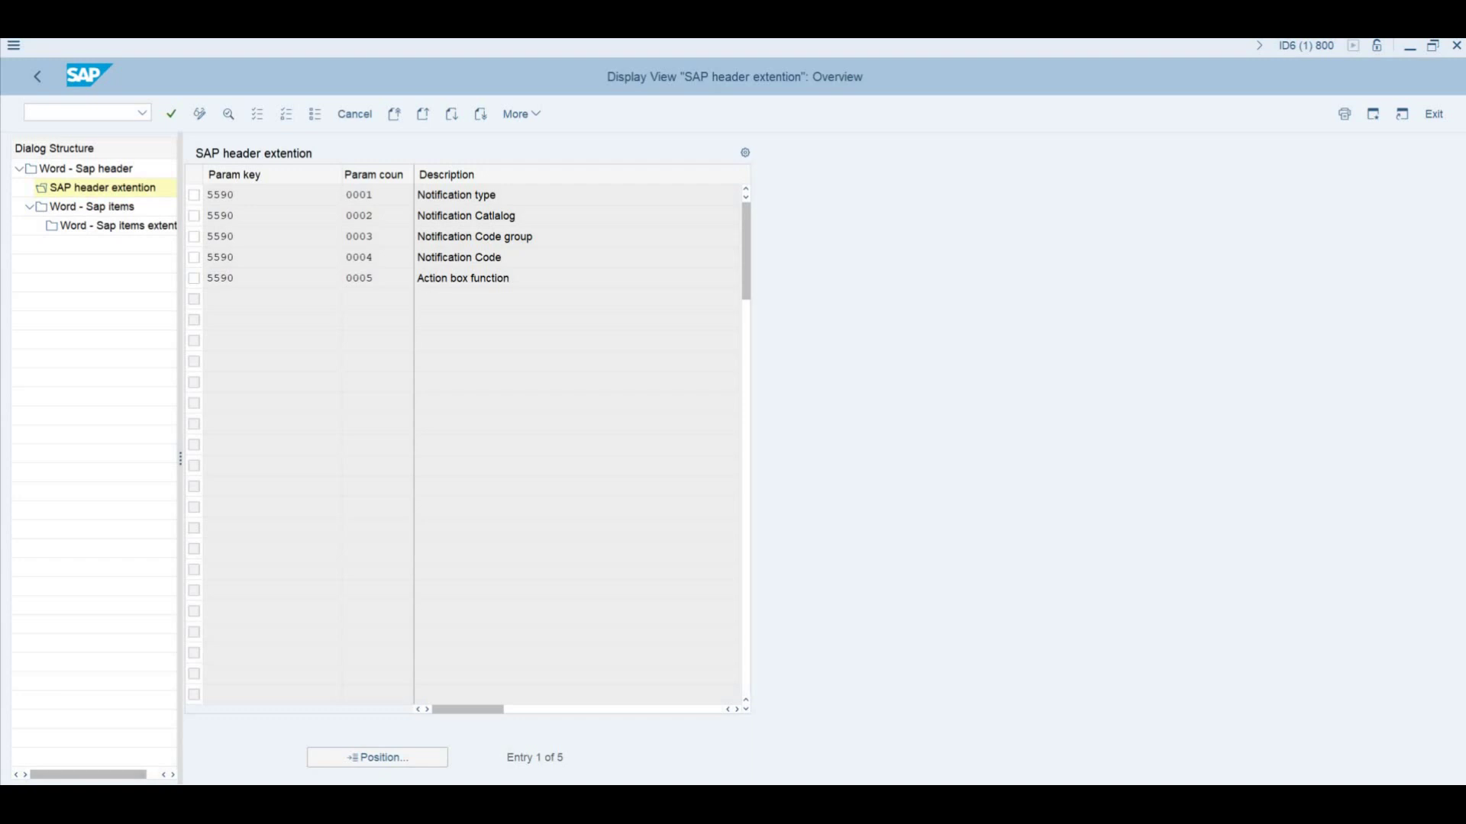
# Step: In the Word - Sap items of 5590, examine the details of Technical modification item 0010 and step through its extention entries
pyautogui.doubleClick(91, 207)
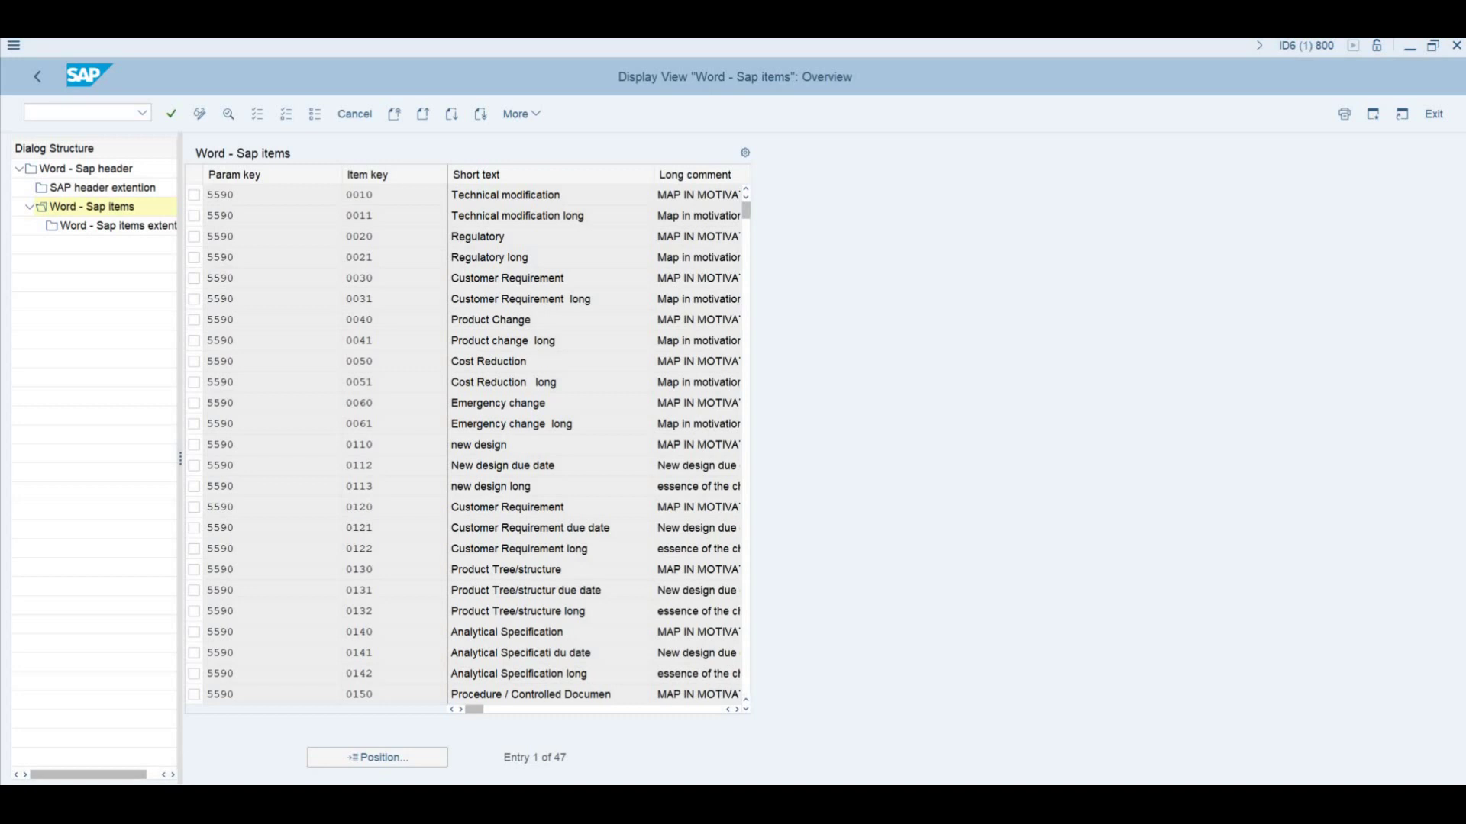
pyautogui.press('F2')
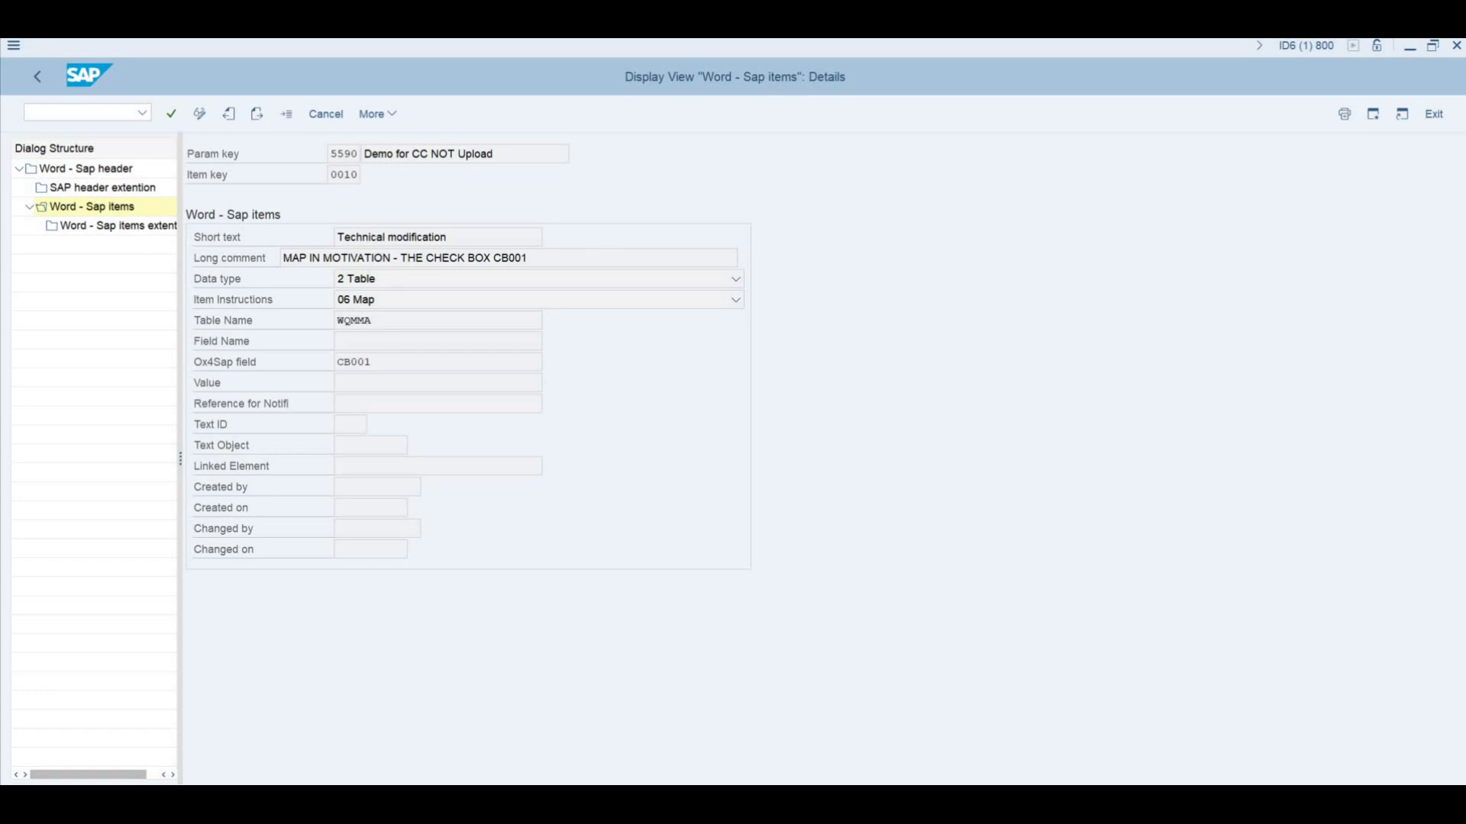
pyautogui.doubleClick(114, 226)
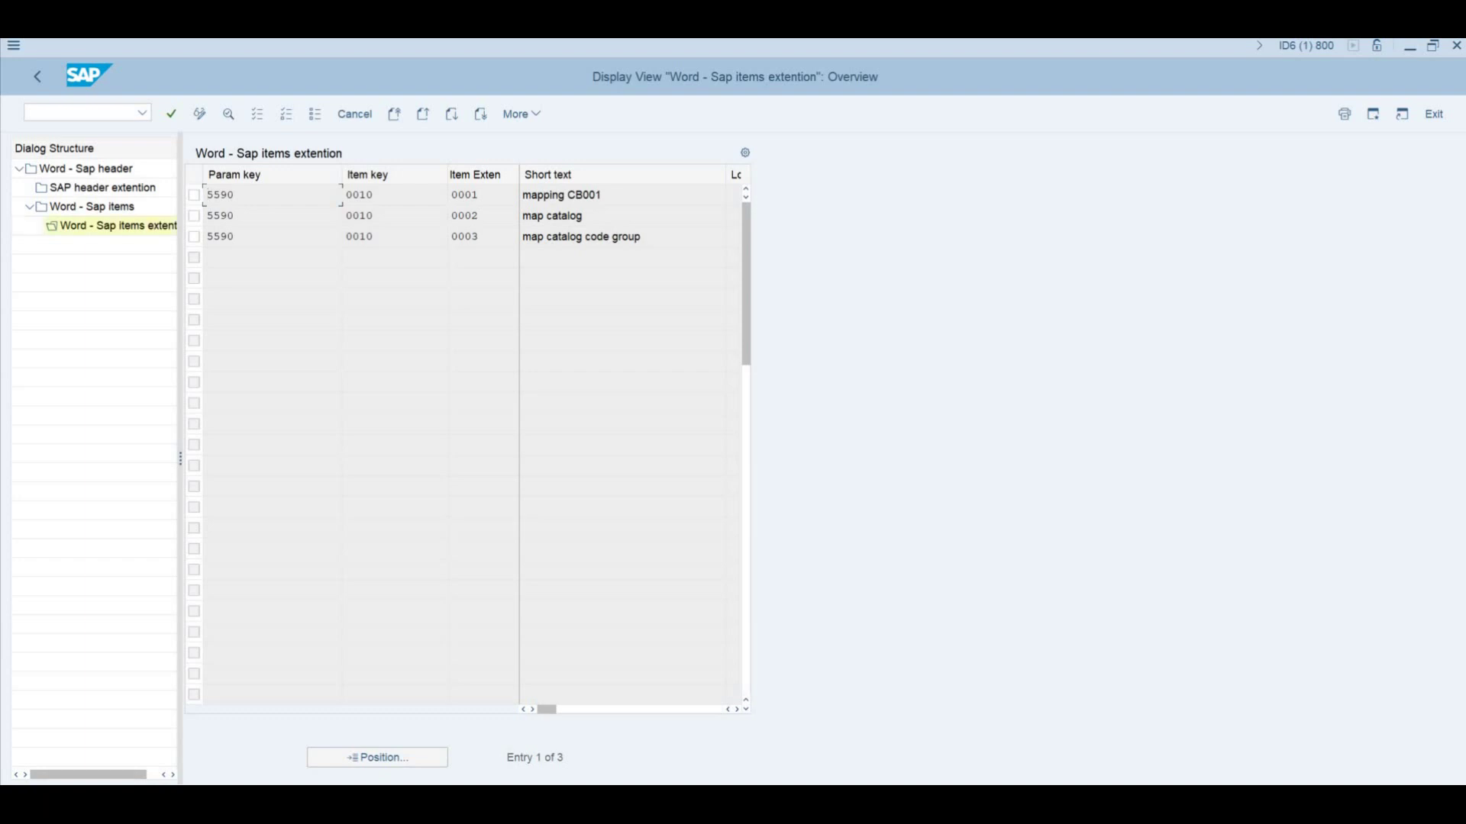
pyautogui.doubleClick(222, 196)
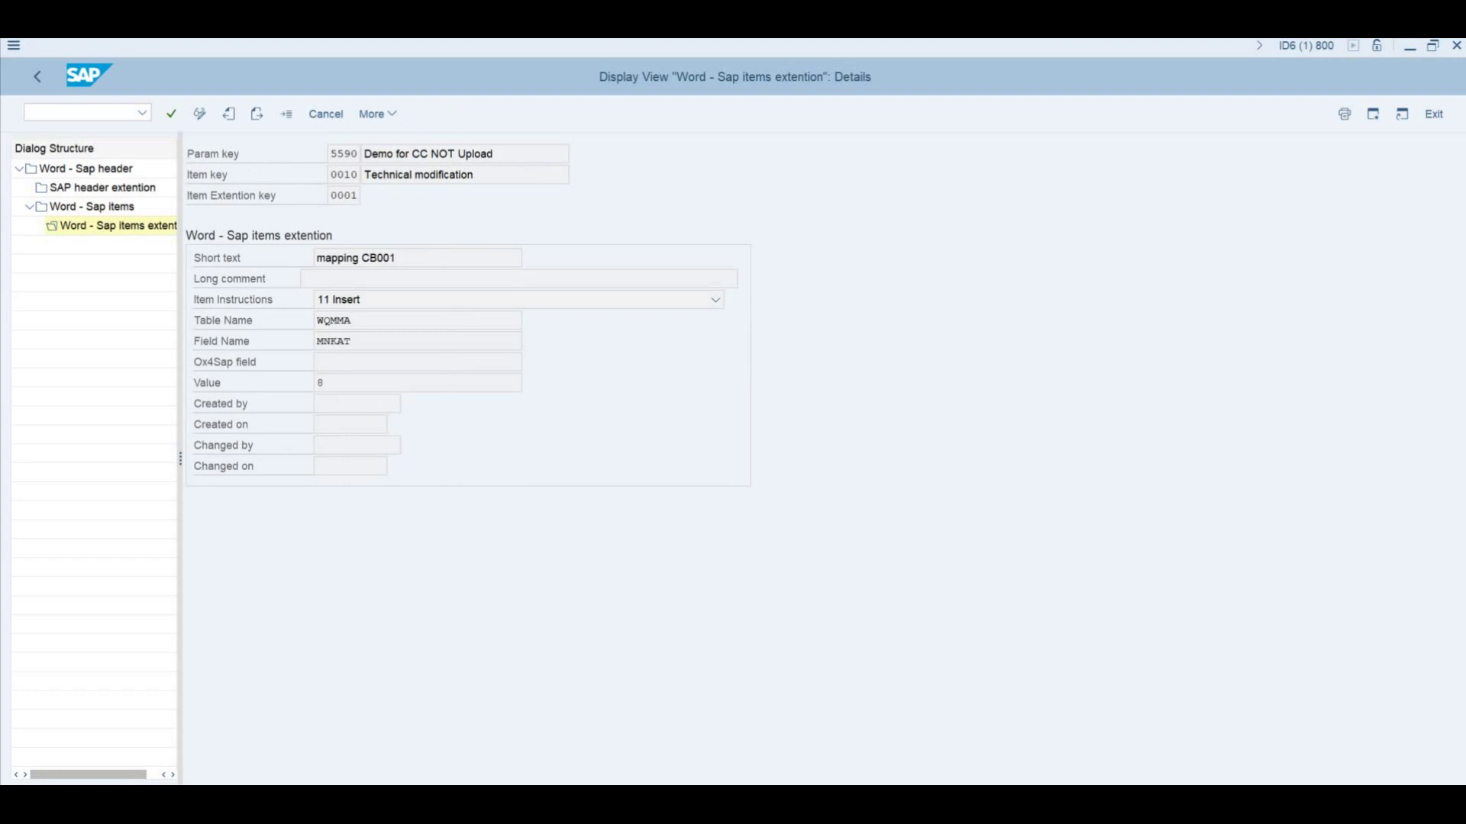
pyautogui.click(257, 114)
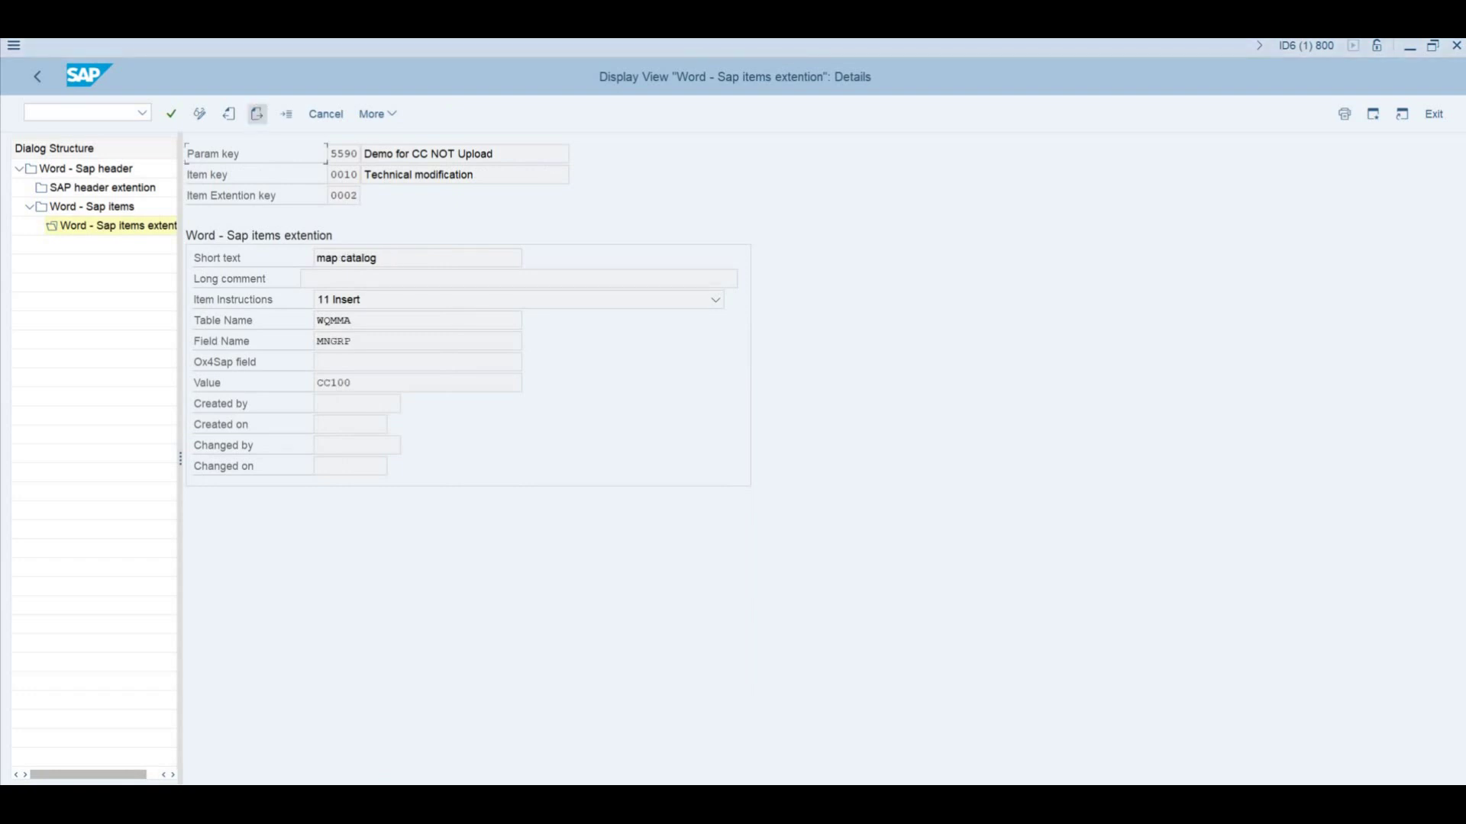
pyautogui.click(257, 114)
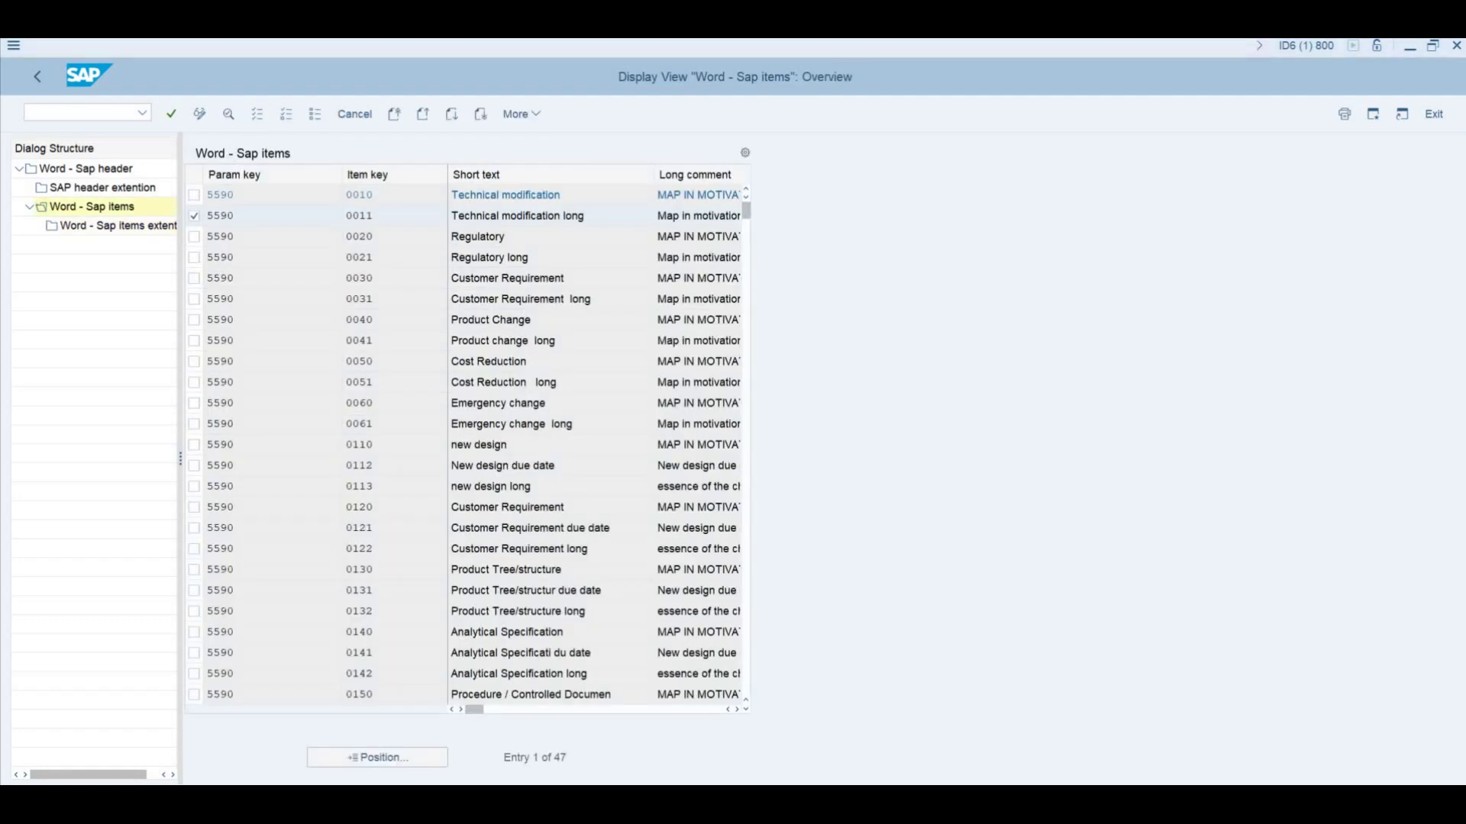
# Step: Examine the details of item 0011, Technical modification long, and open its items extention
pyautogui.click(228, 113)
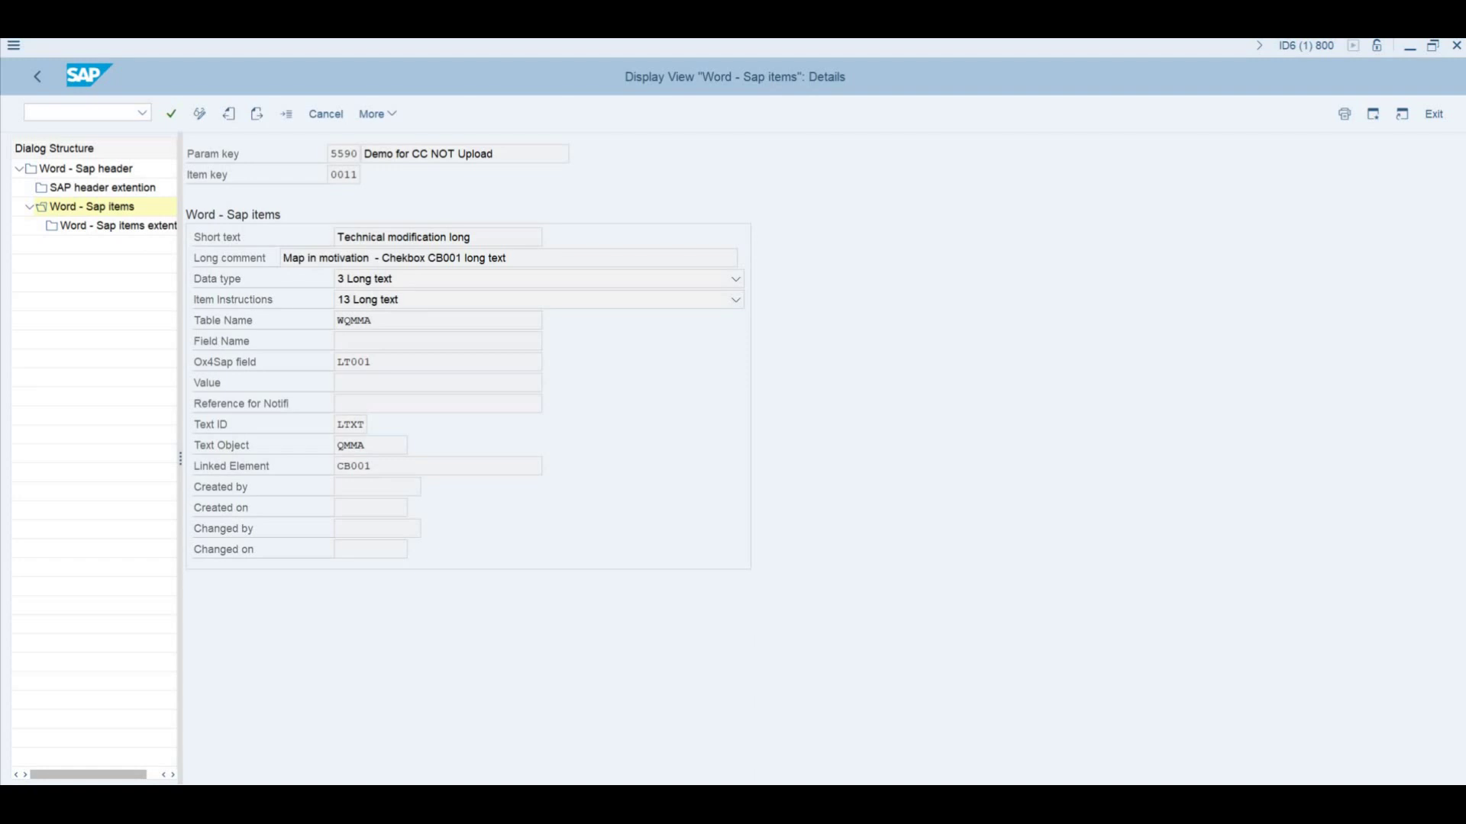
pyautogui.doubleClick(118, 226)
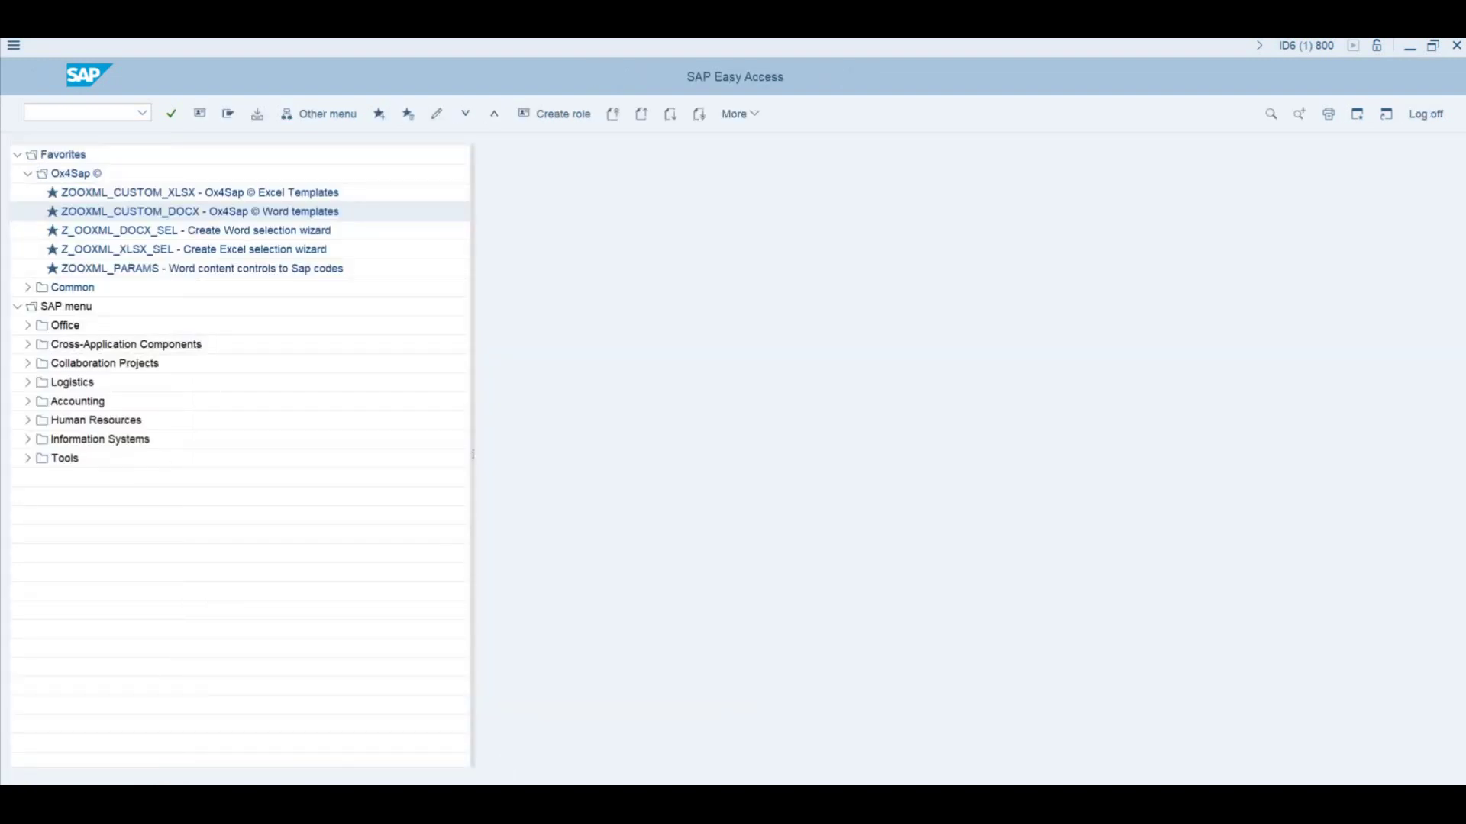
# Step: Open the Ox4Sap Word templates transaction ZOOXML_CUSTOM_DOCX to view the Change Control Management Form template
pyautogui.doubleClick(200, 211)
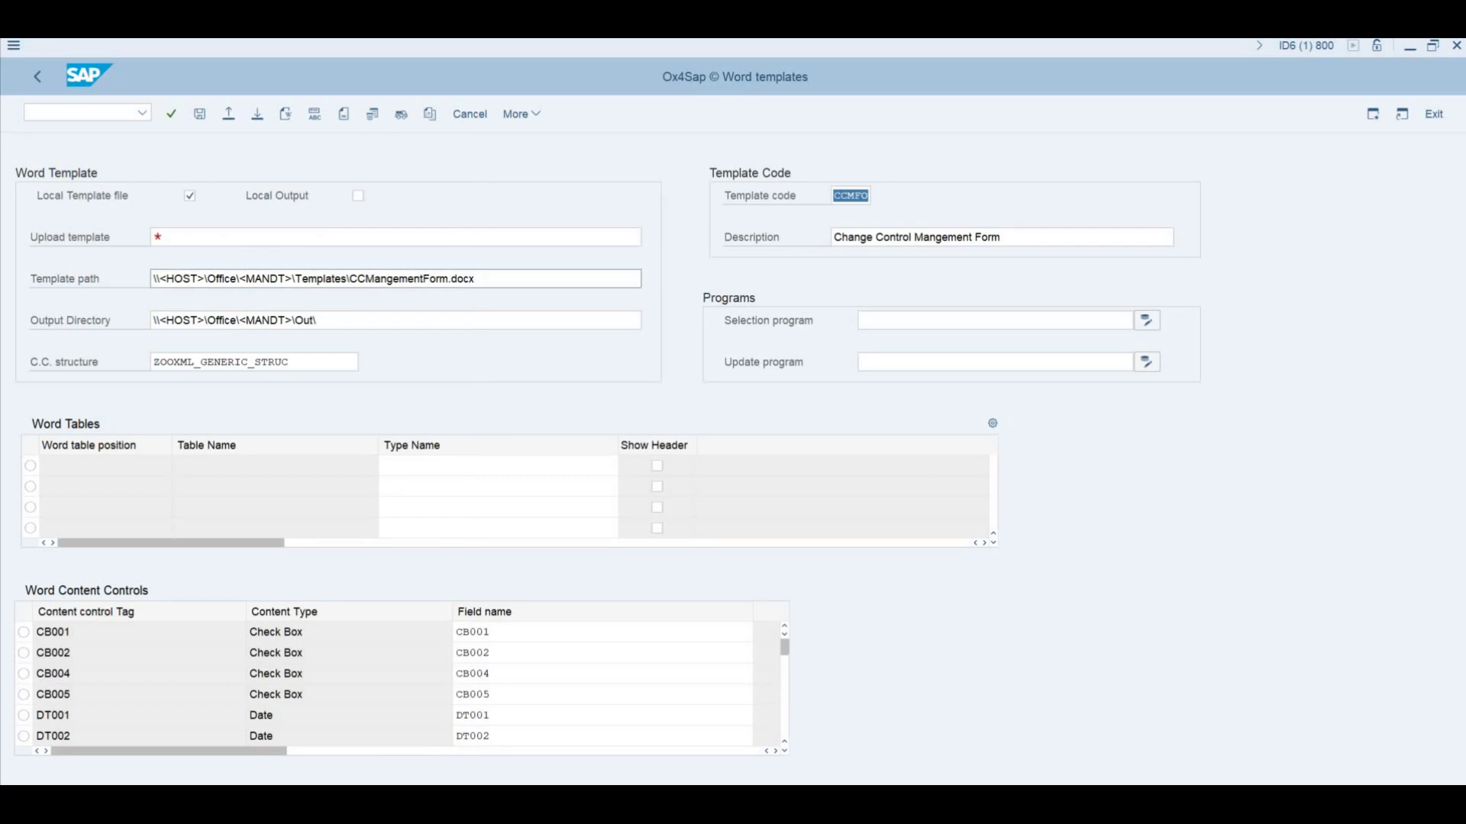